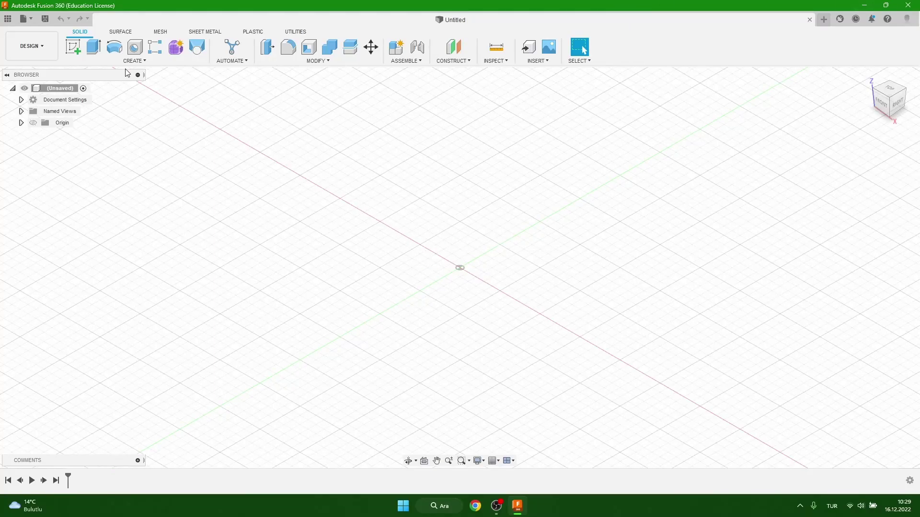
- Start a sketch on the XY ground plane and draw inner and outer circles centred on the origin
click(69, 50)
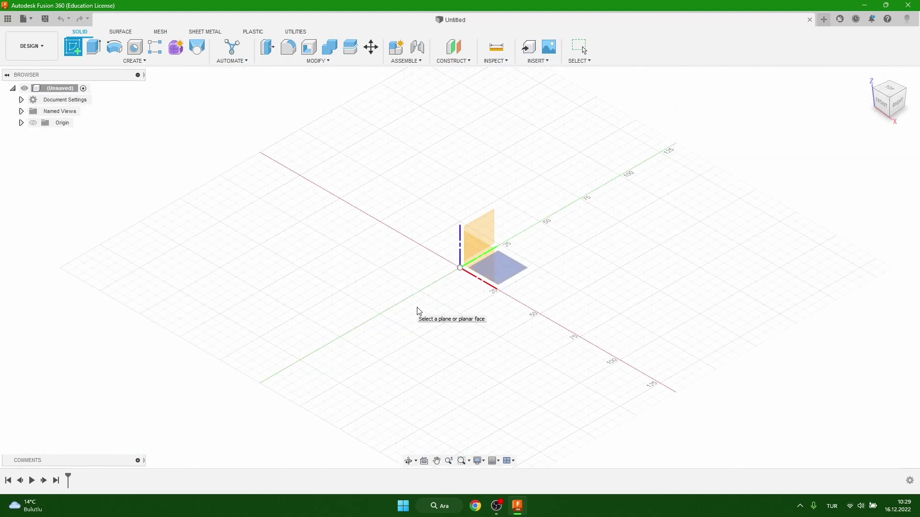
click(504, 269)
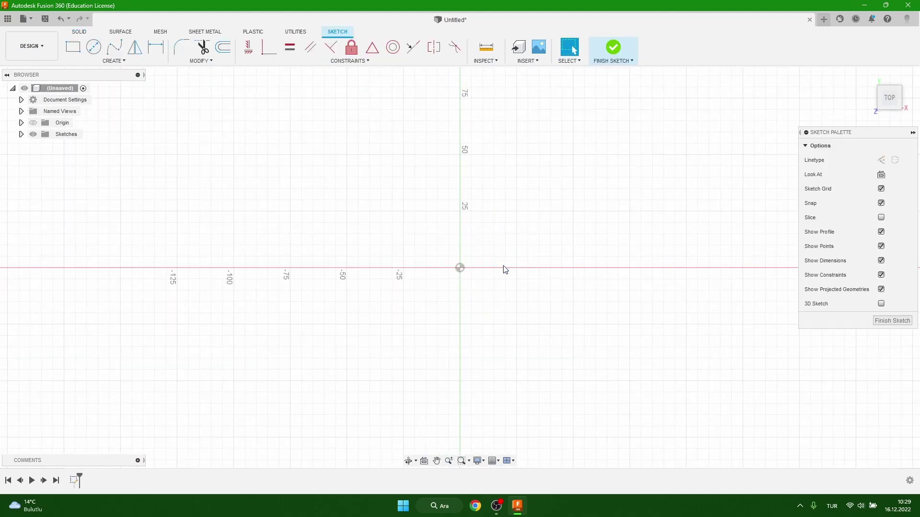
click(94, 47)
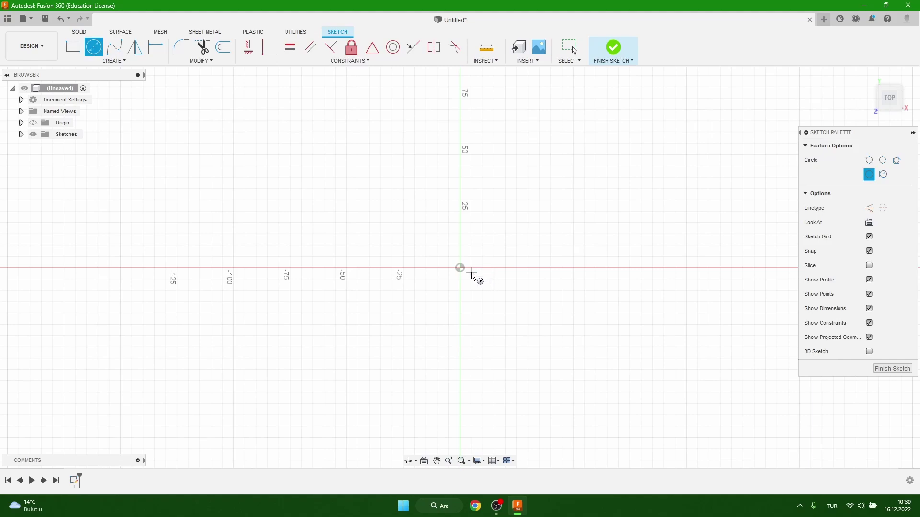
click(459, 268)
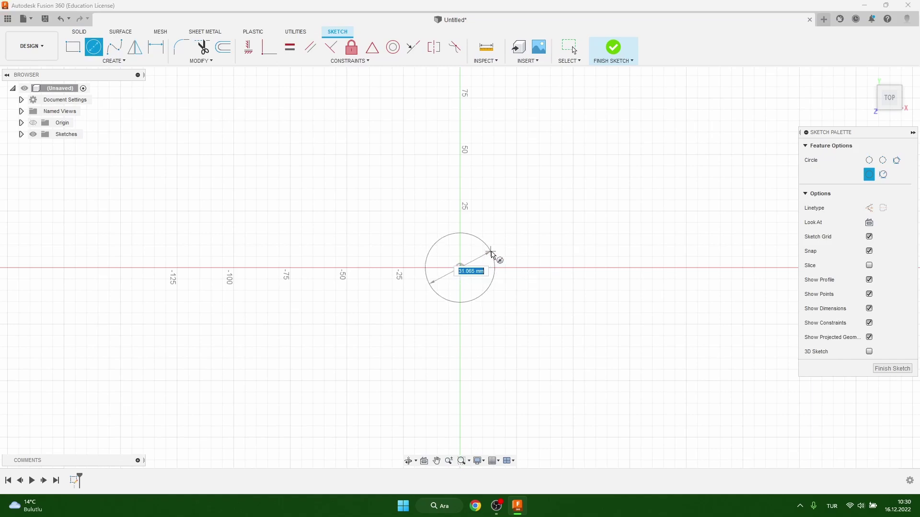
click(491, 254)
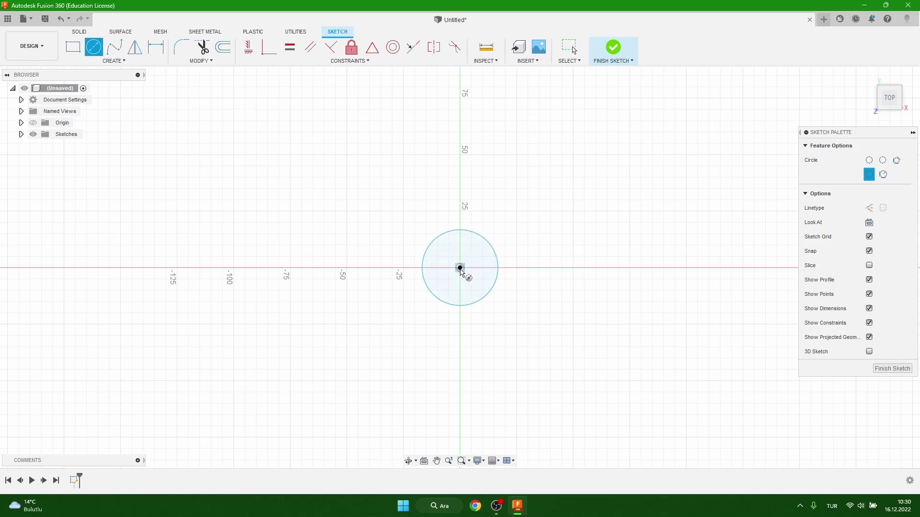
click(460, 268)
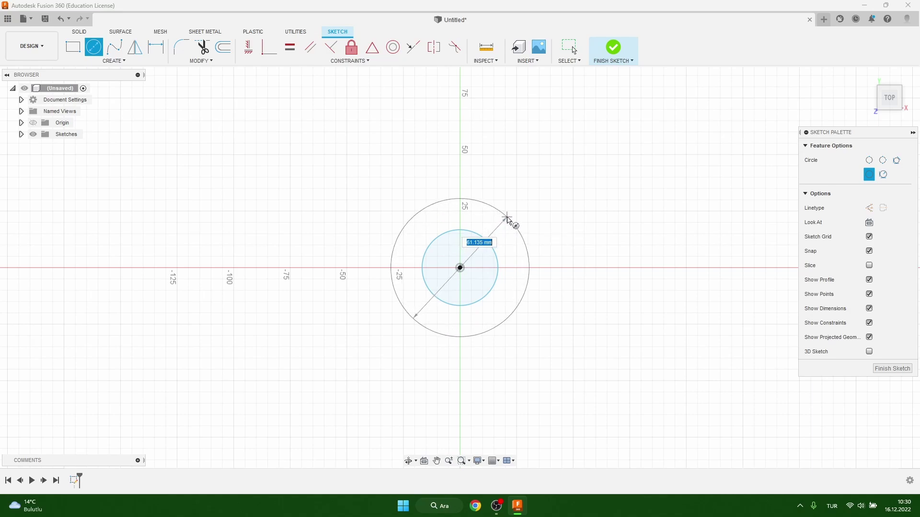
click(507, 220)
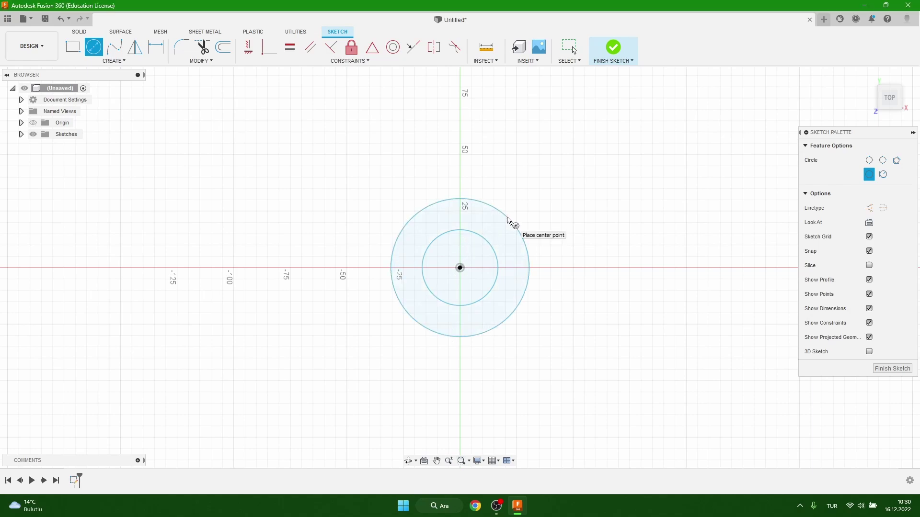
- Dimension the inner circle to Ø30 mm and the outer circle to Ø54 mm
click(160, 56)
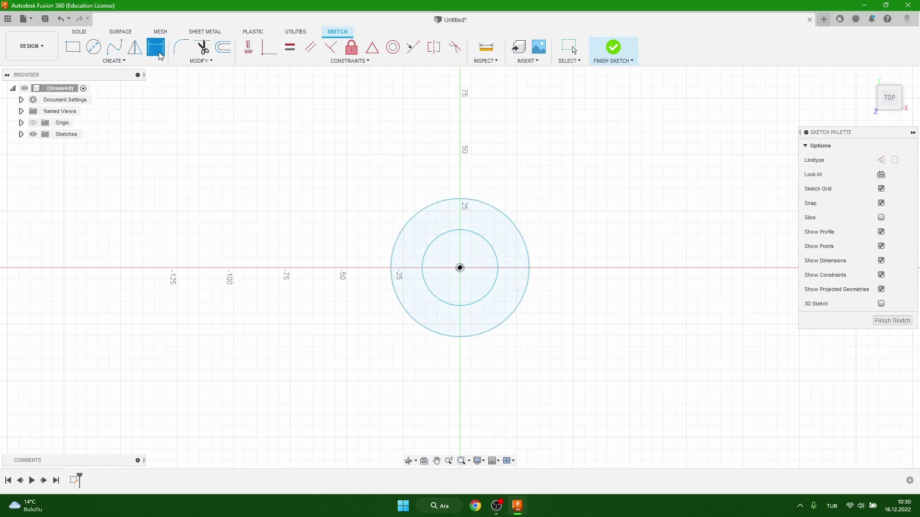
click(444, 304)
click(356, 379)
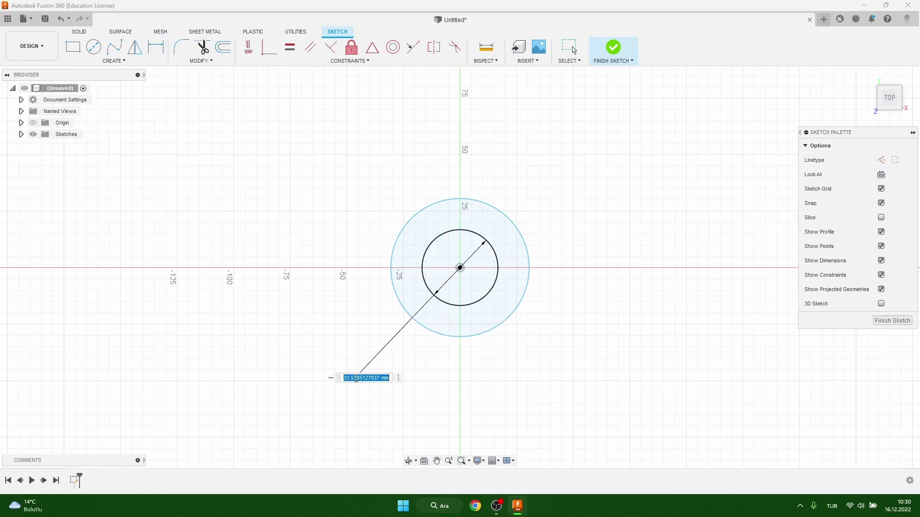
text(30)
key(Return)
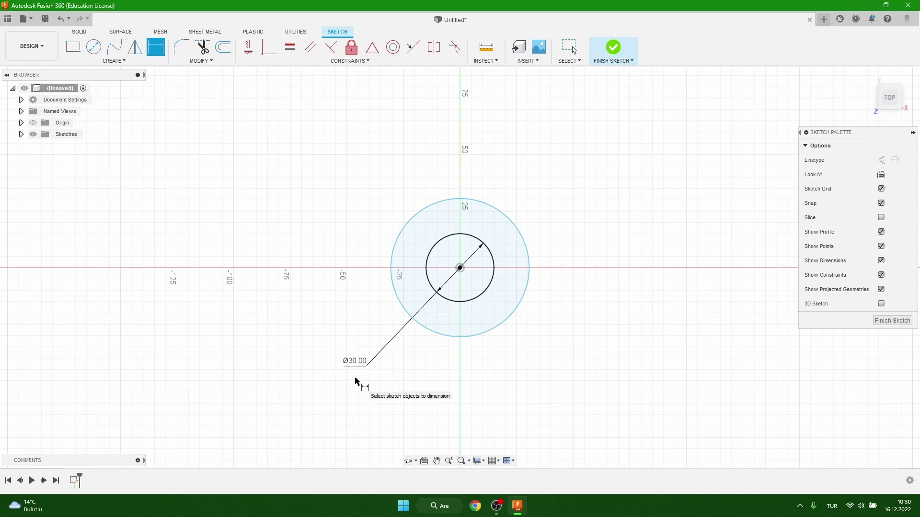
click(481, 338)
click(485, 368)
text(54)
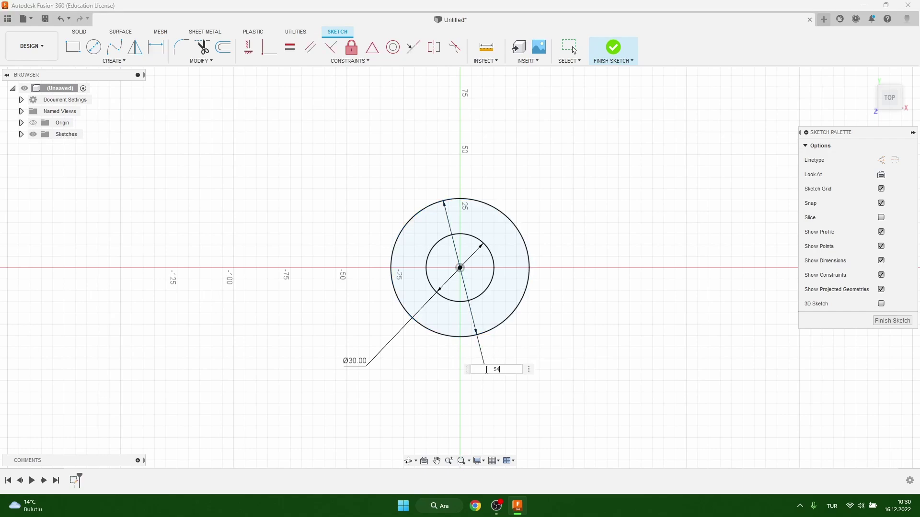
key(Return)
scroll(517, 250, up, 2)
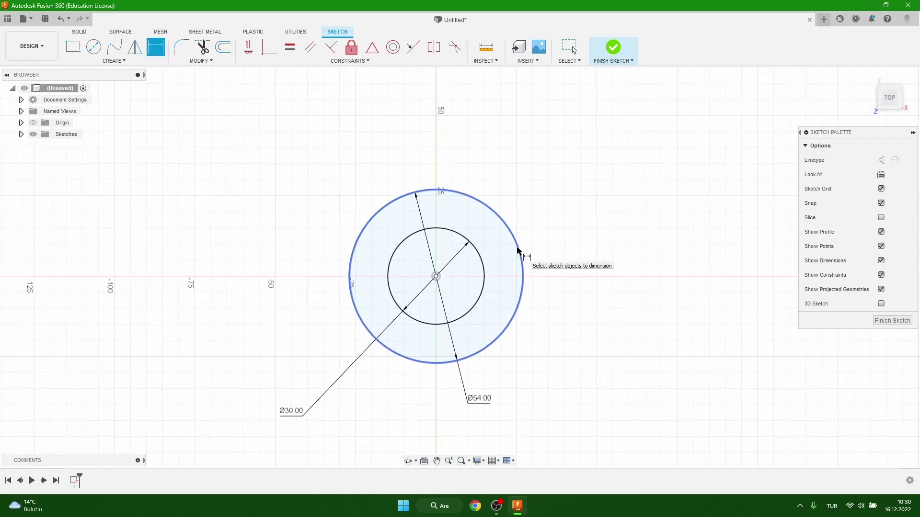
- Finish the sketch and extrude the ring profile 30 mm into a new solid tube
click(615, 51)
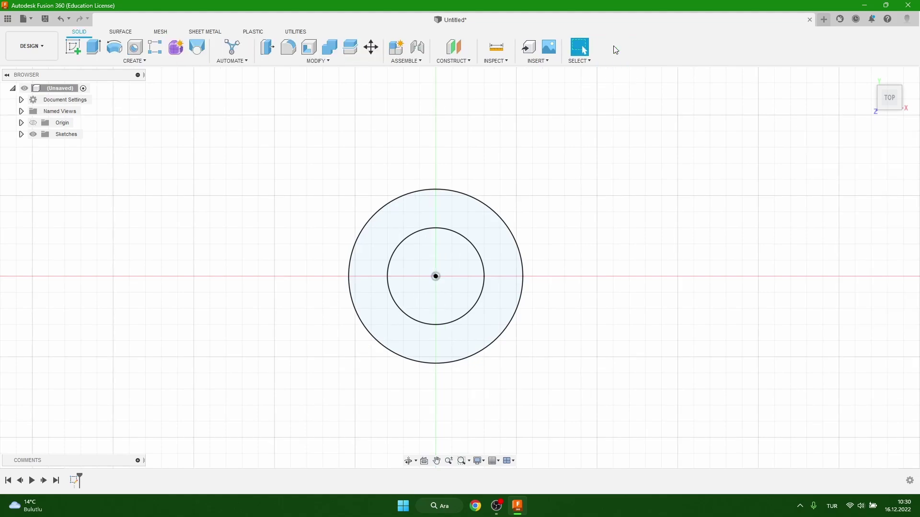
click(93, 47)
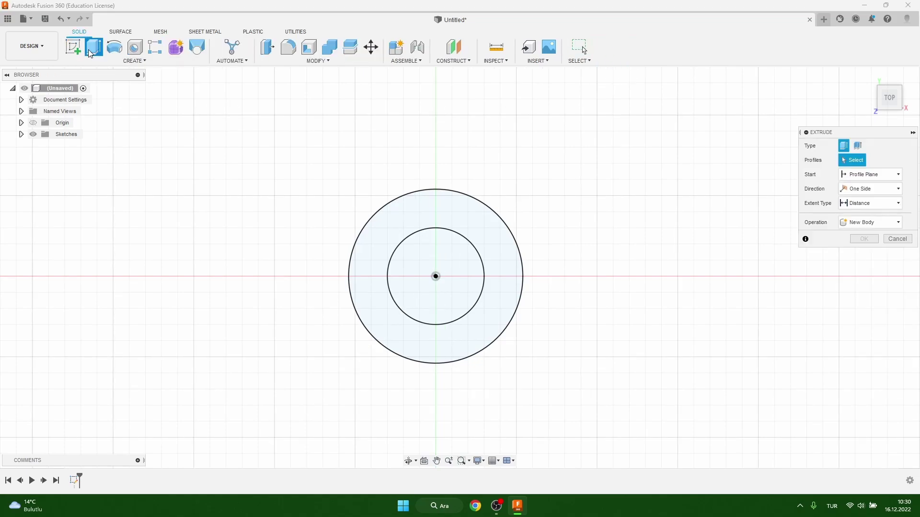
click(472, 229)
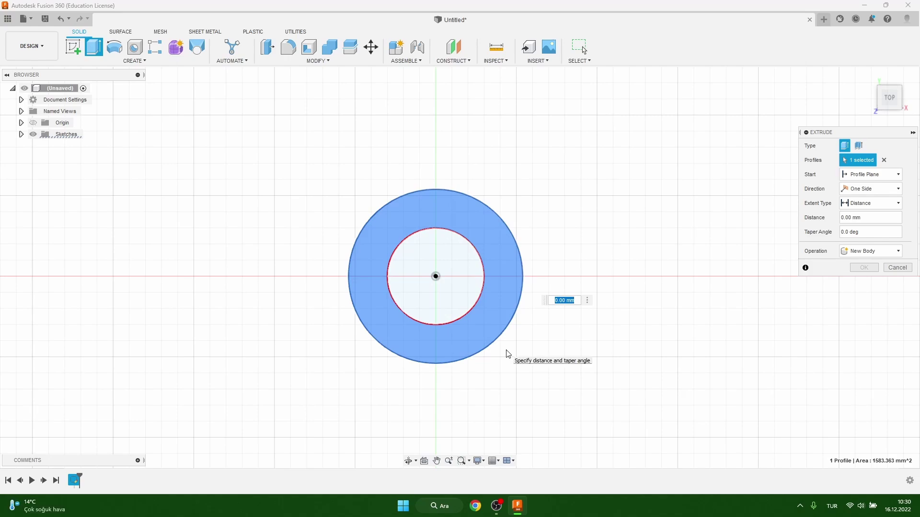
text(30)
key(Return)
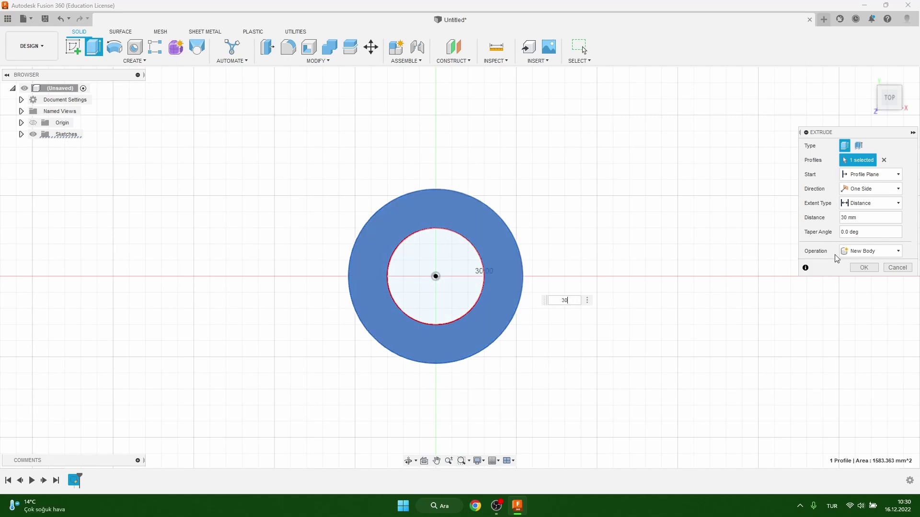
click(867, 268)
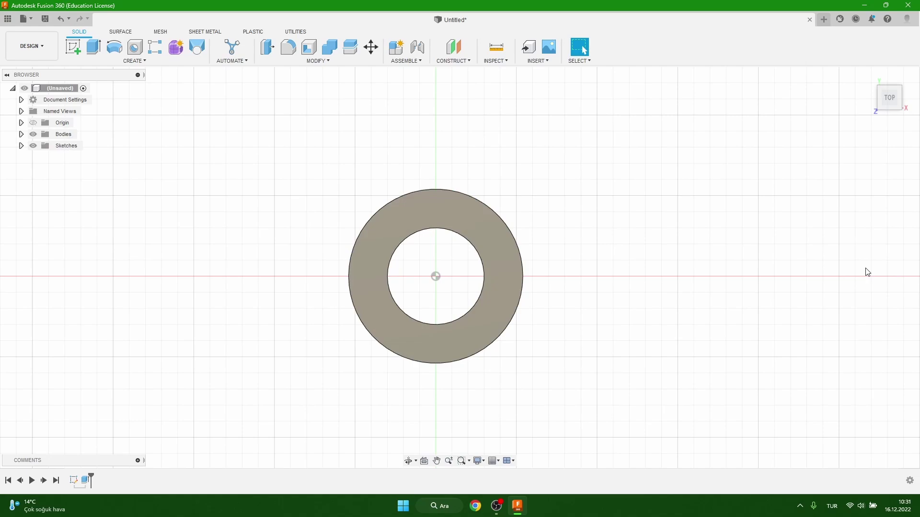
shift+middle_drag(889, 99, 857, 135)
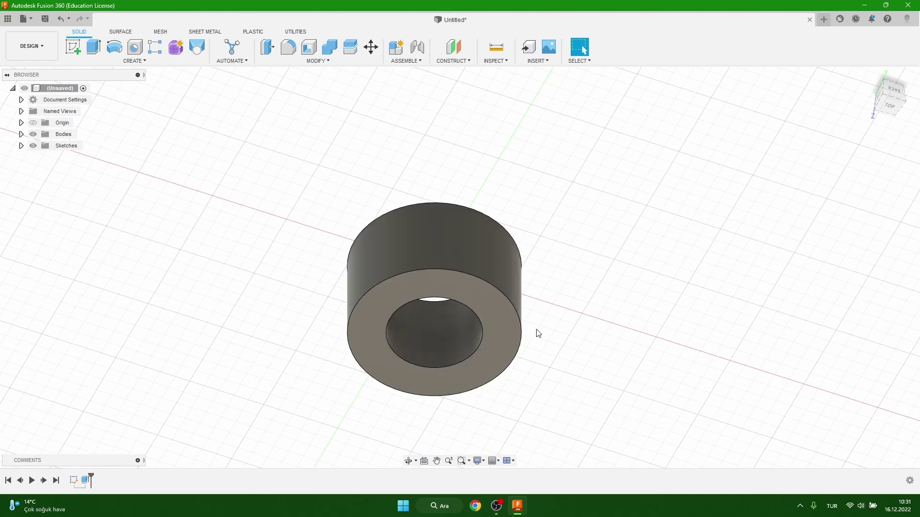
click(320, 61)
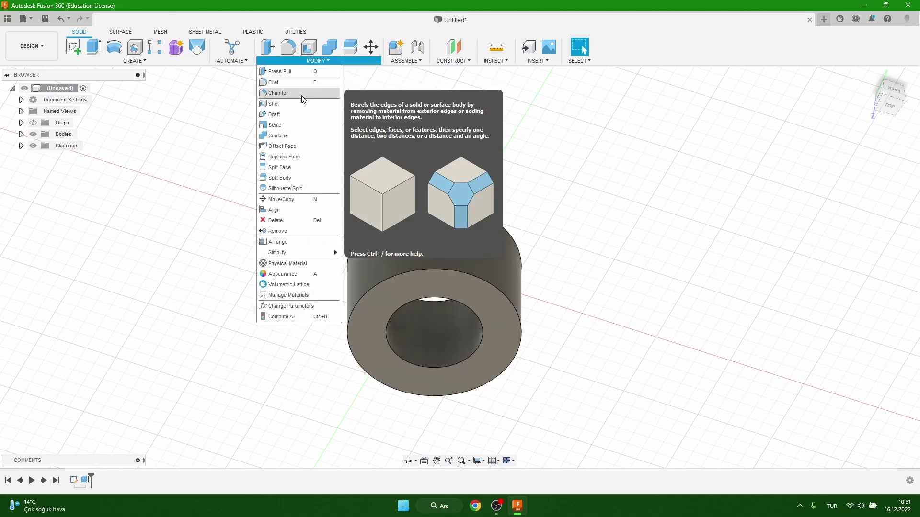
- Chamfer both outer circular rim edges of the tube by 6 mm
click(283, 92)
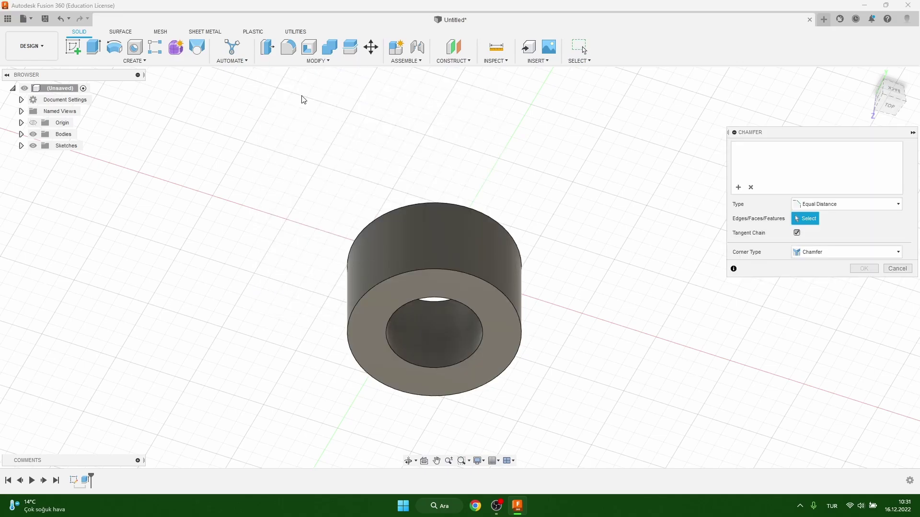
click(421, 272)
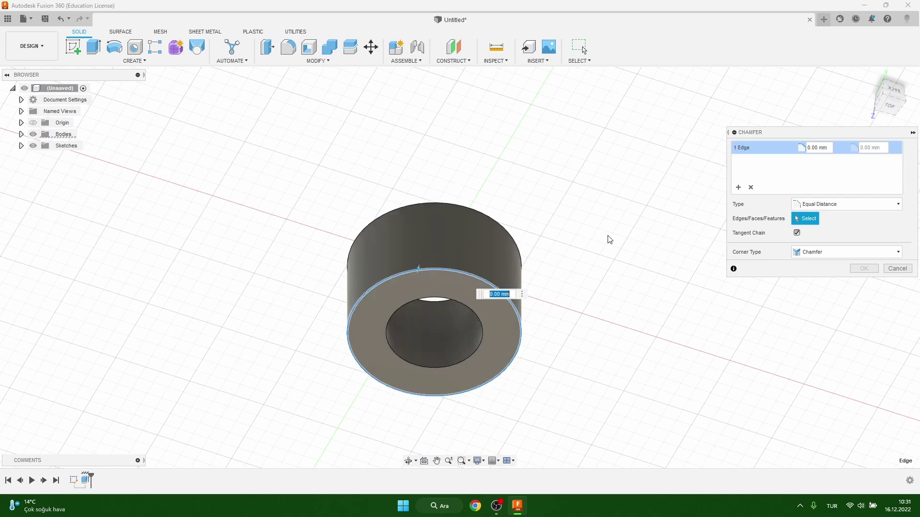
click(891, 97)
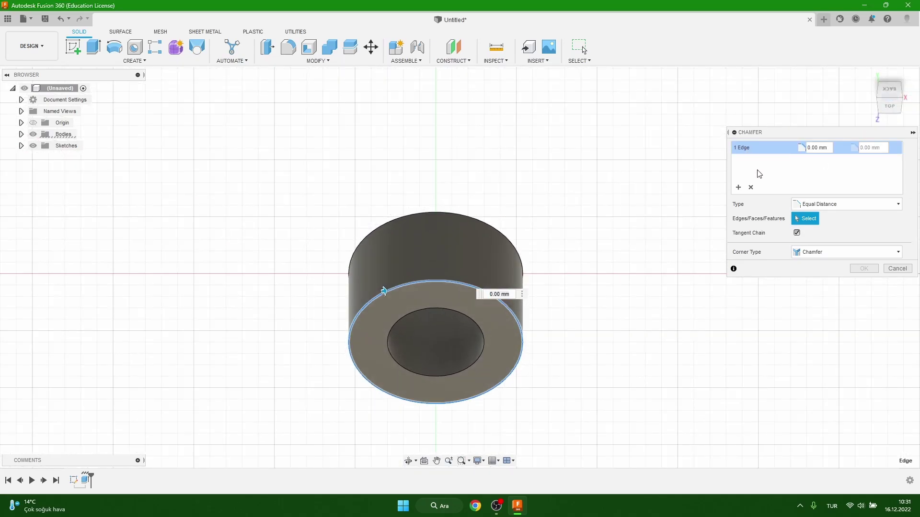
click(890, 101)
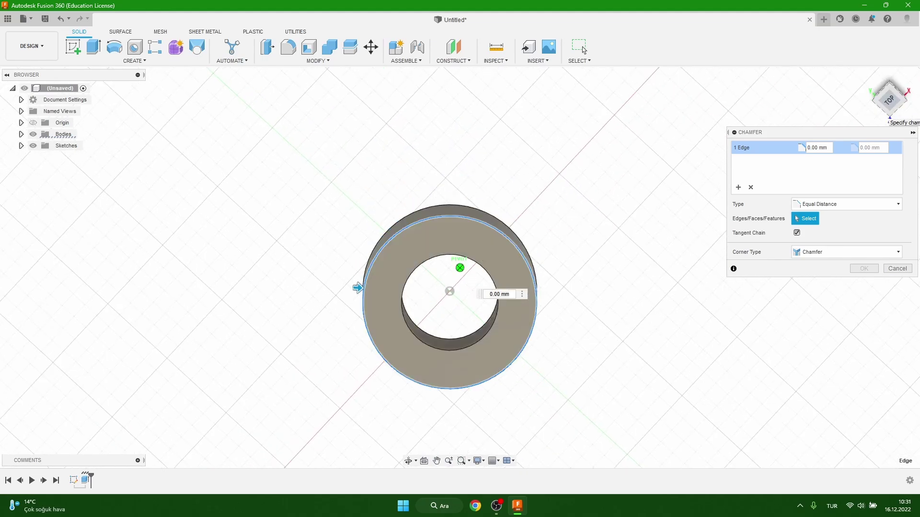
click(889, 111)
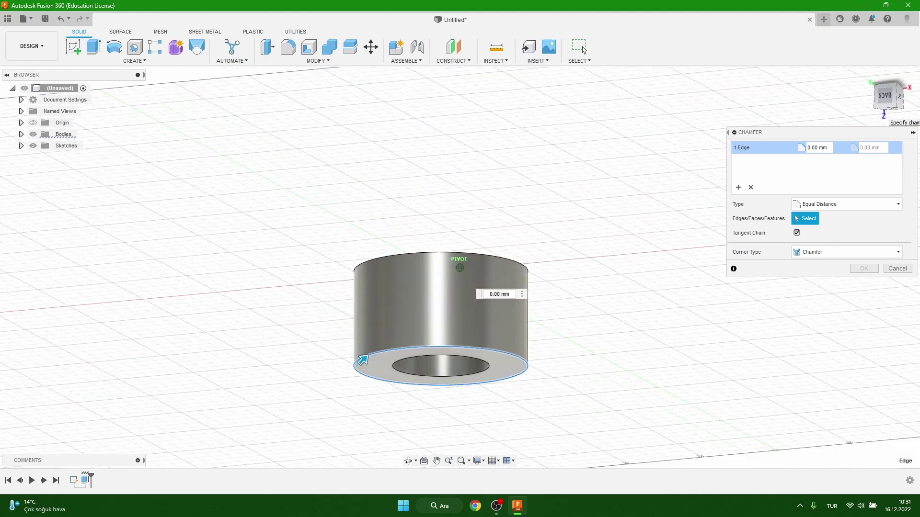
click(490, 264)
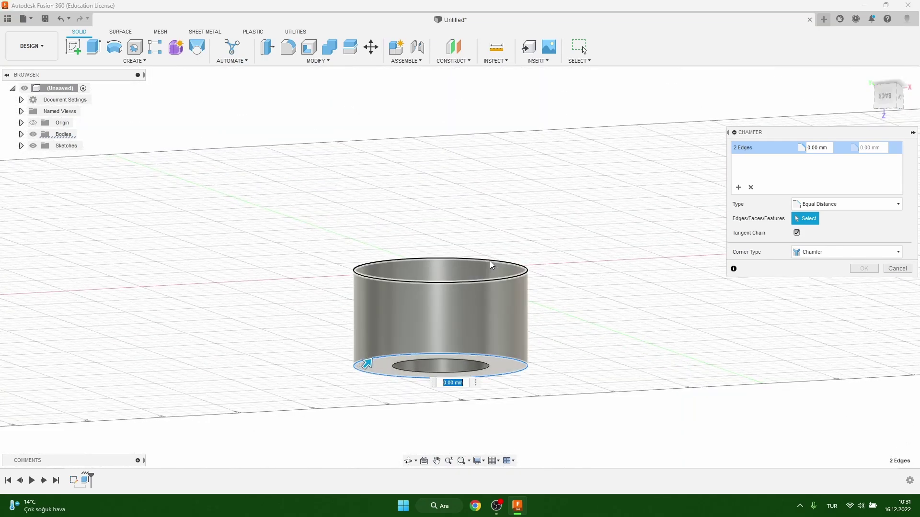
text(6)
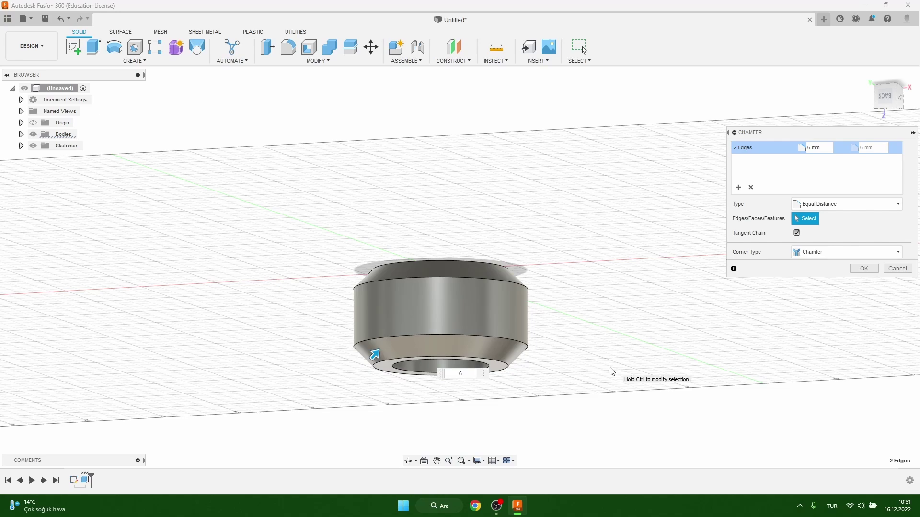
click(865, 269)
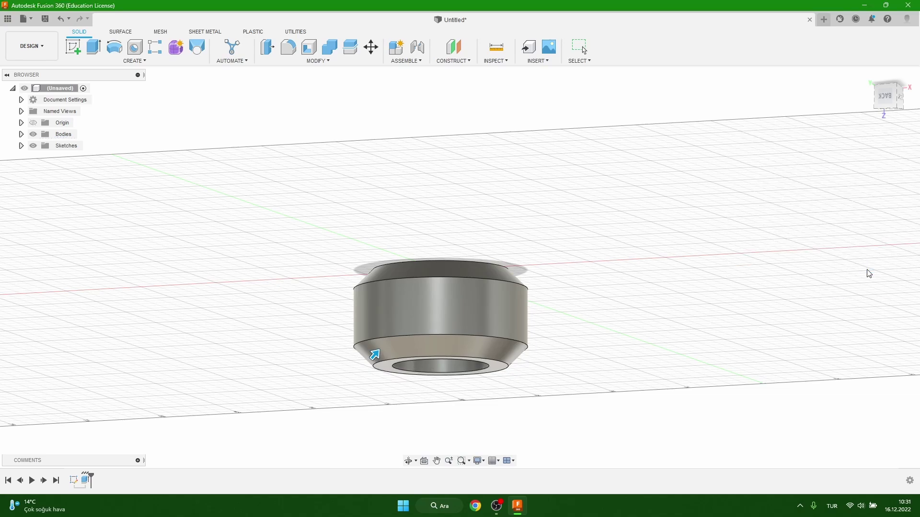
- In the top view, select the ring's top face and start a new sketch on it
click(892, 97)
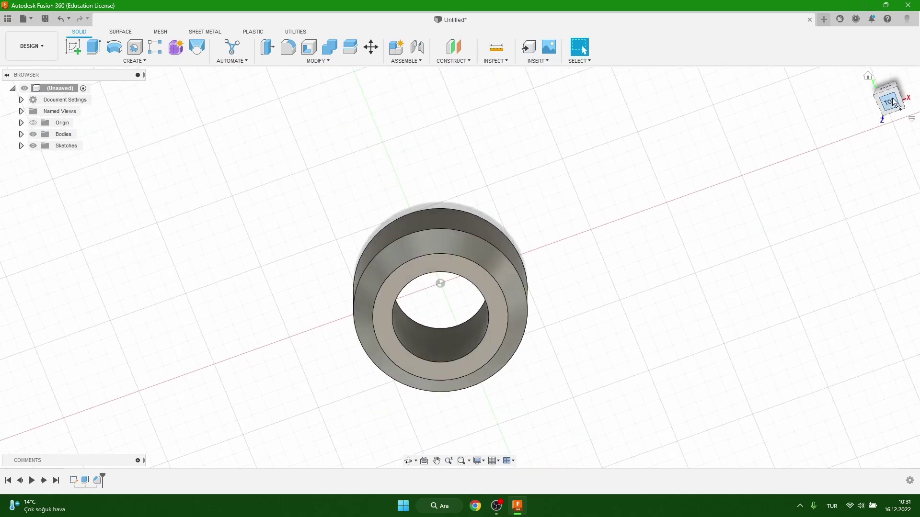
click(889, 102)
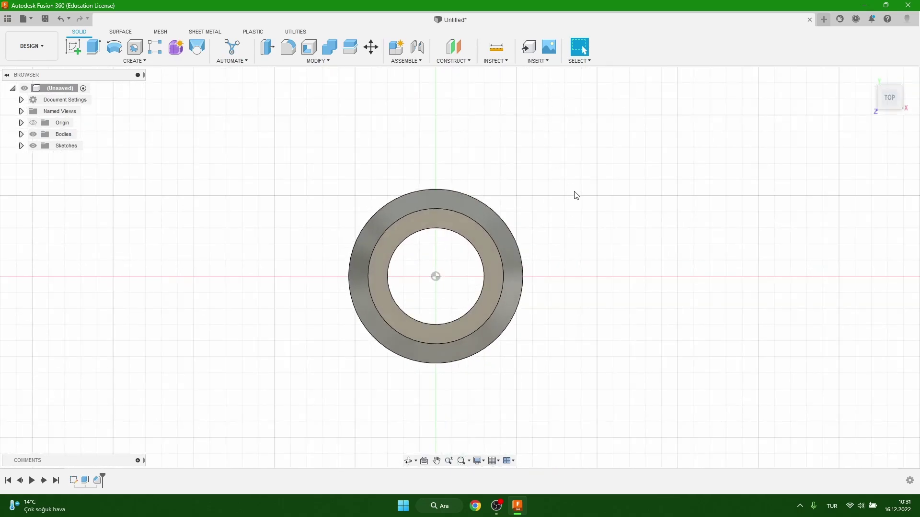
click(443, 222)
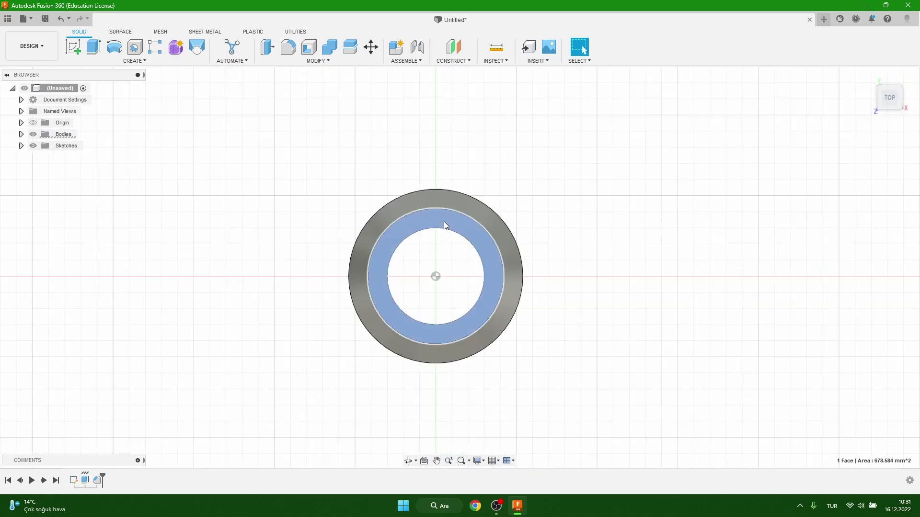
click(72, 46)
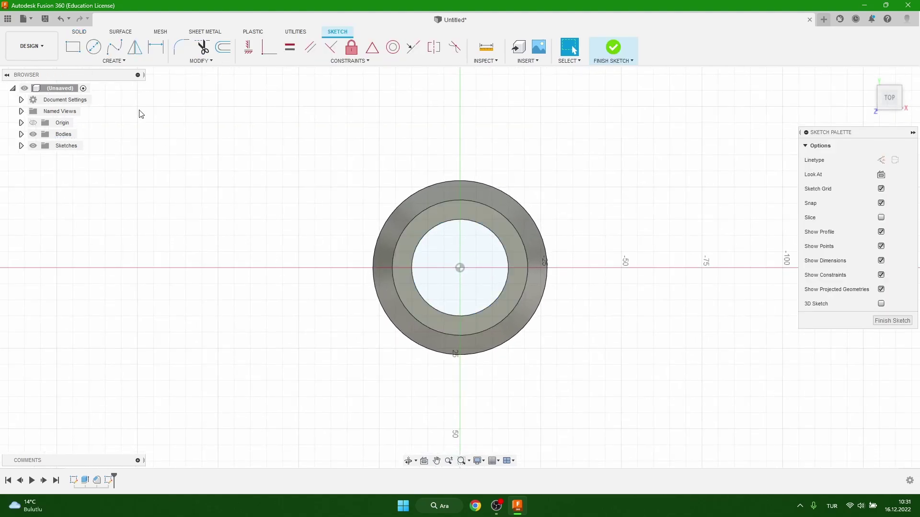
- Draw a 3 × 4.5 mm two-point rectangle at the ring's outer rim
click(72, 46)
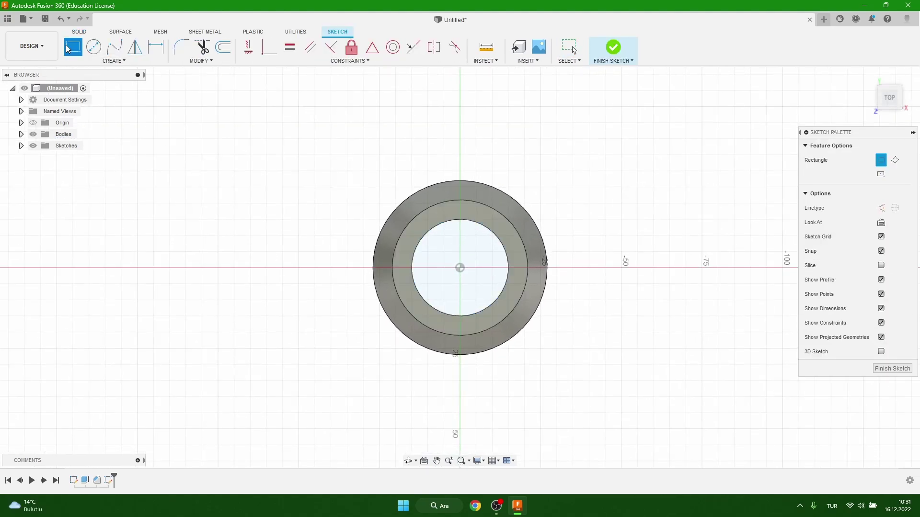
scroll(462, 179, up, 2)
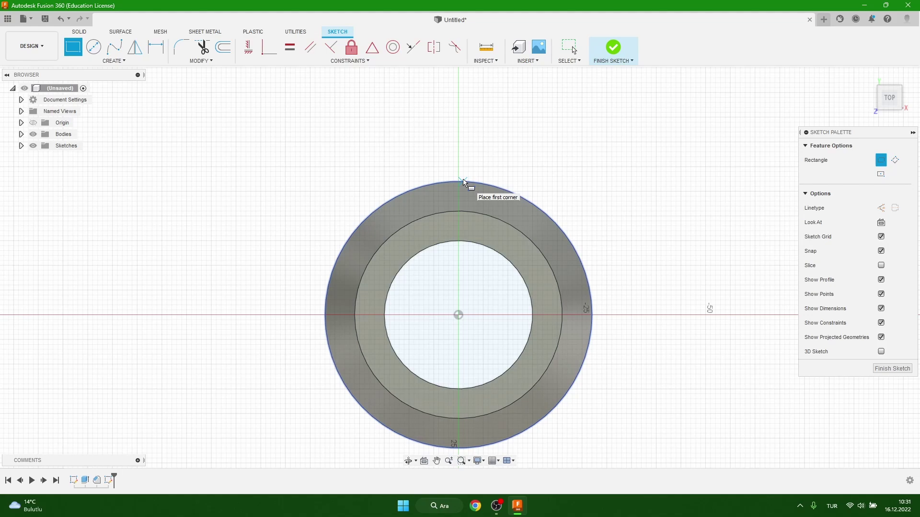
scroll(463, 182, up, 2)
scroll(463, 182, up, 1)
scroll(460, 183, up, 2)
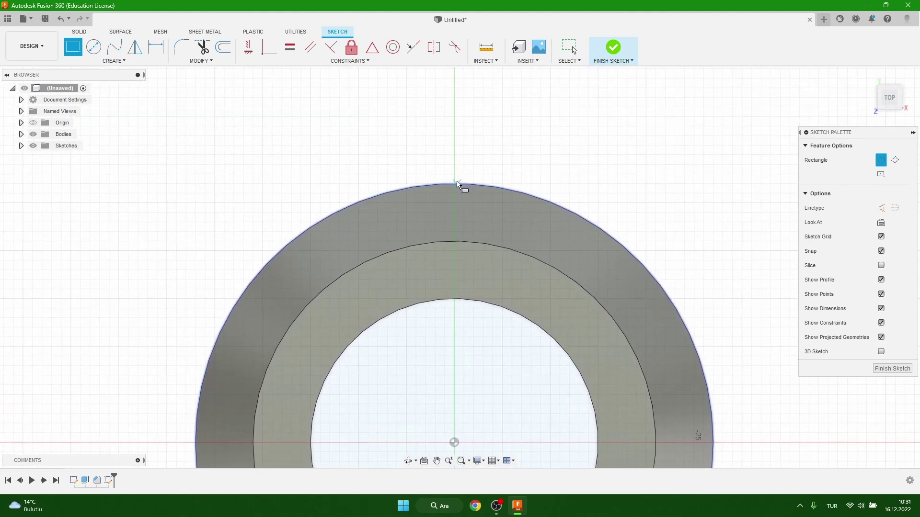
click(442, 181)
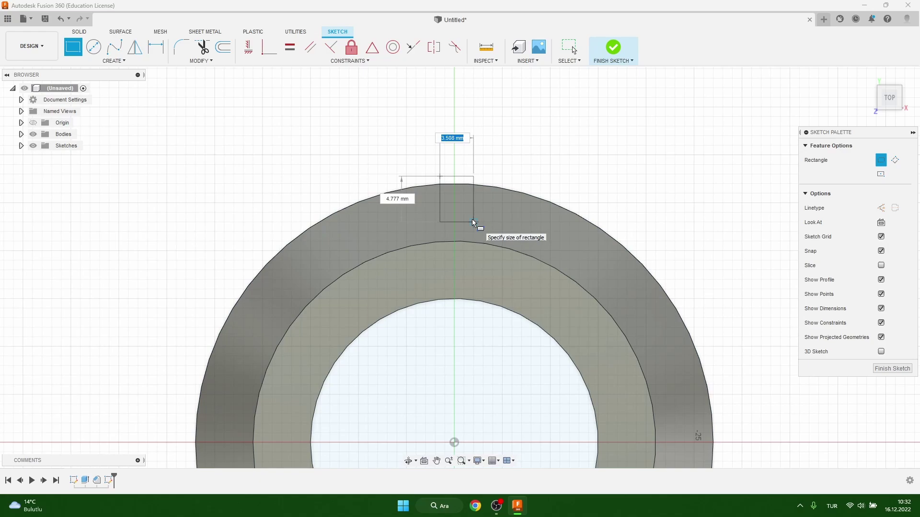
text(3)
key(Tab)
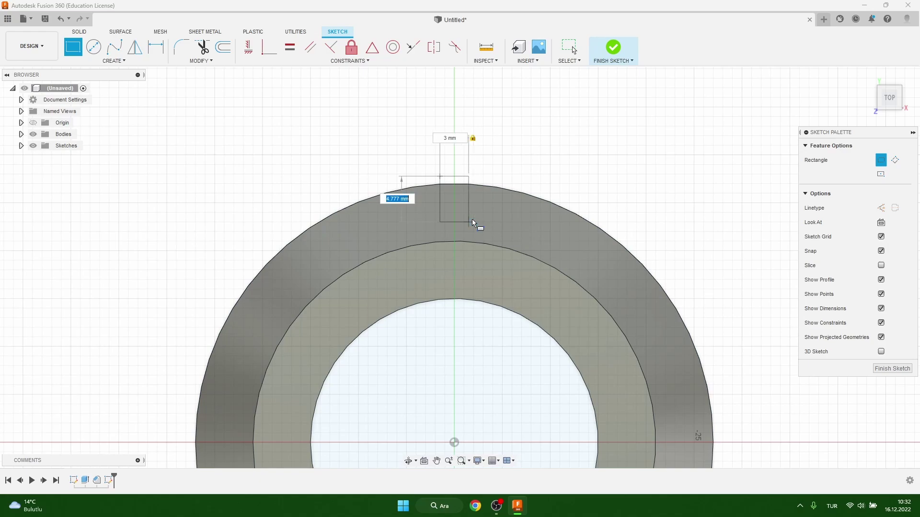
text(4.5)
key(Return)
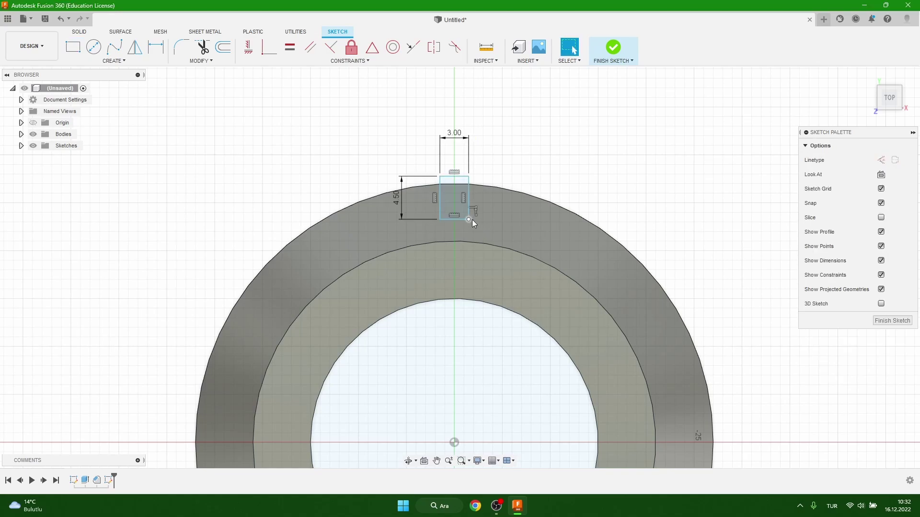
- Dimension the rectangle's top edge 27 mm from the origin
click(160, 49)
click(452, 178)
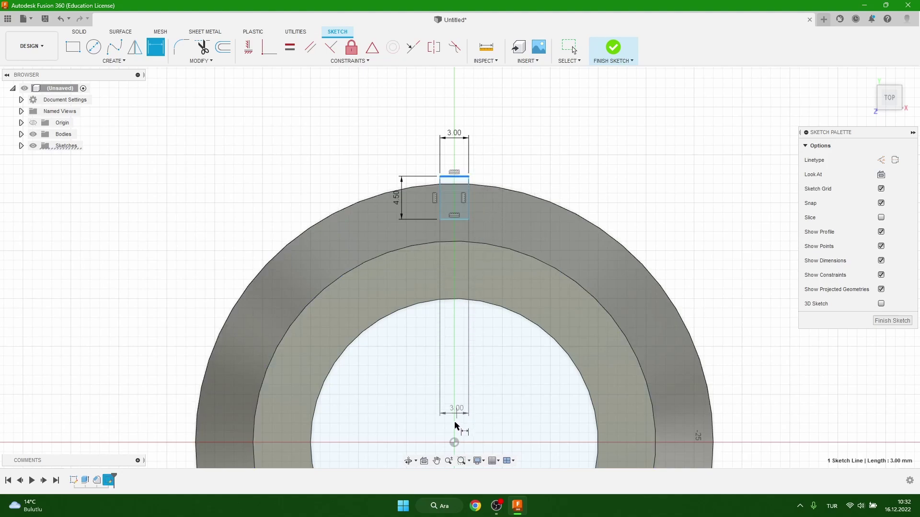
click(454, 442)
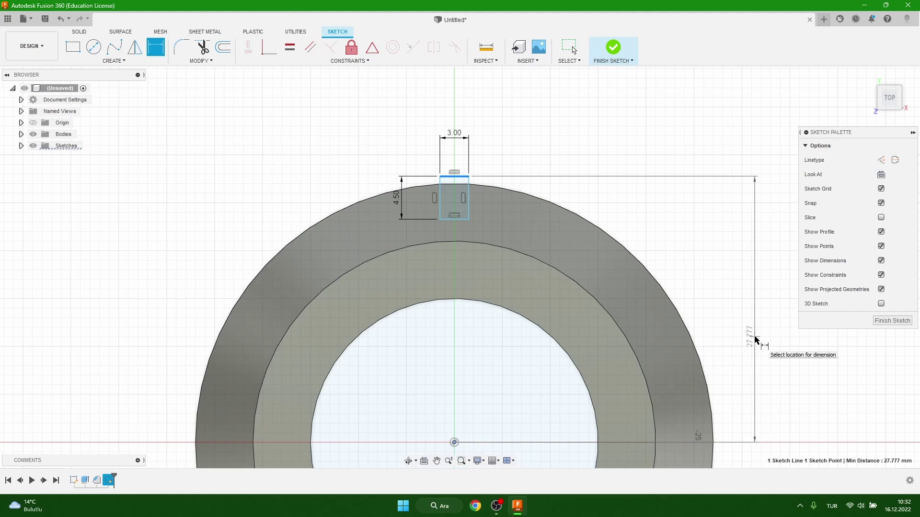
click(755, 337)
text(27)
key(Return)
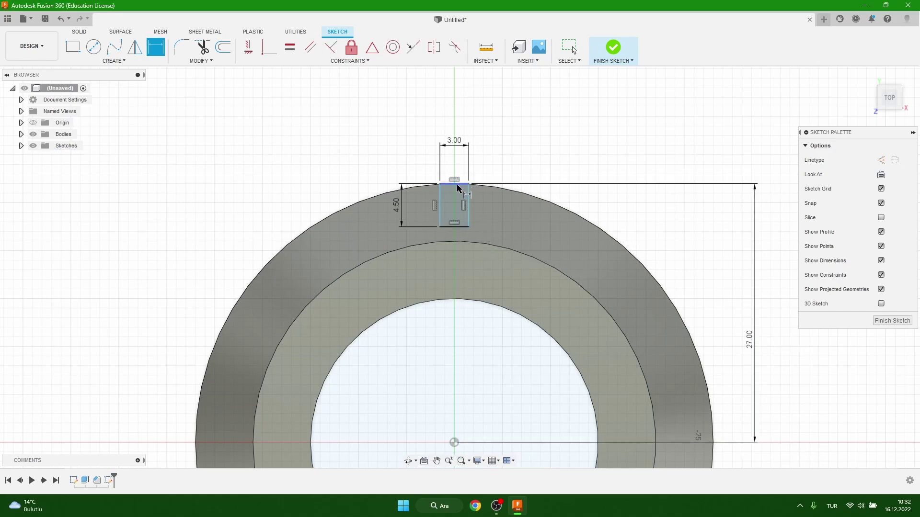
- Dimension the rectangle's right edge 1.5 mm from the centre, centring it on the axis
scroll(436, 161, down, 2)
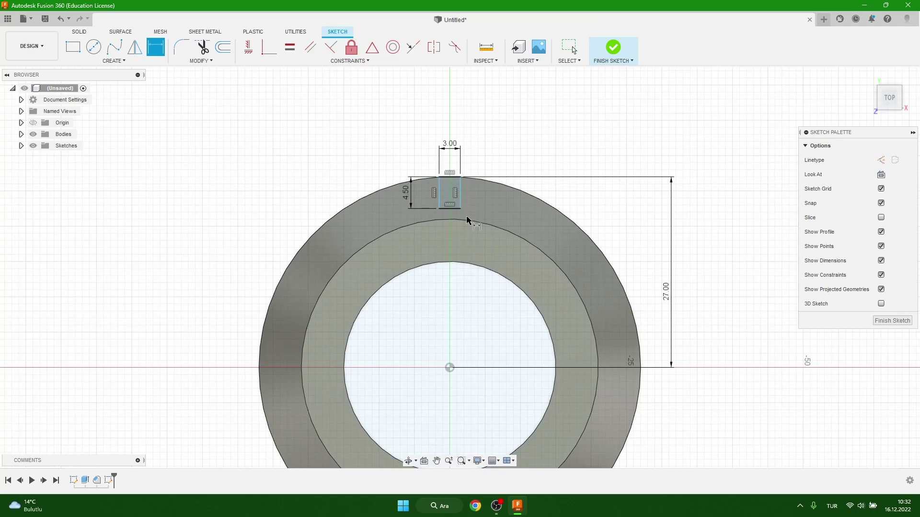
scroll(462, 237, up, 2)
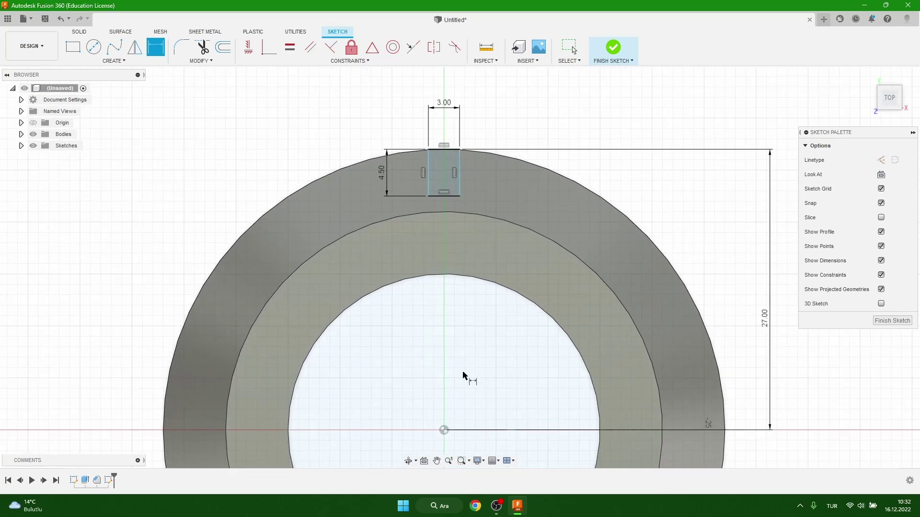
click(441, 432)
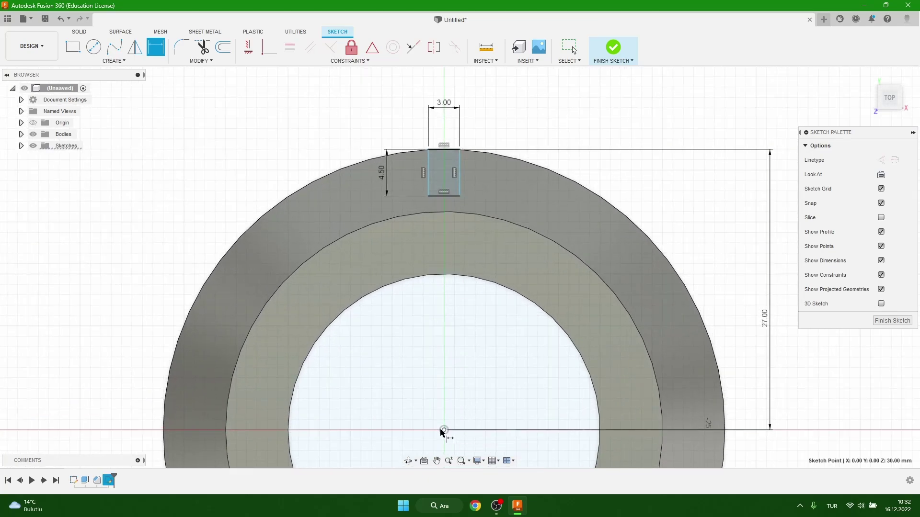
shift+click(460, 180)
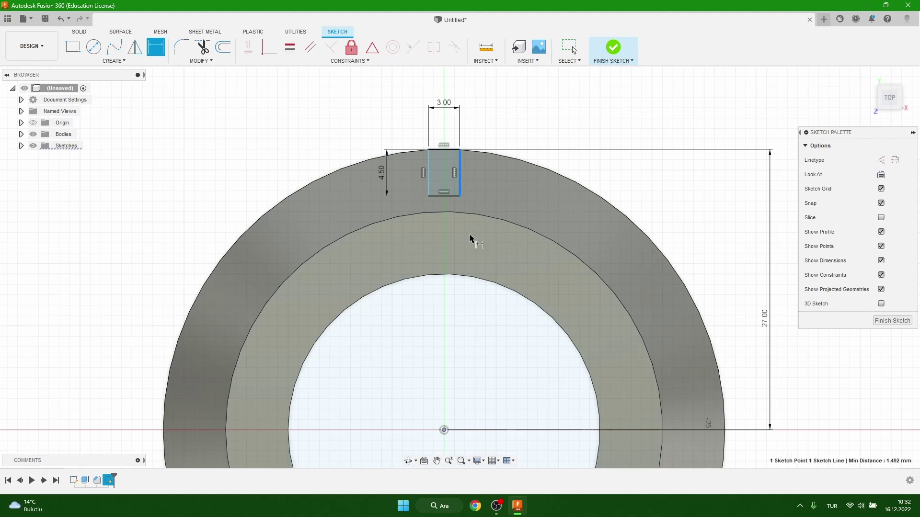
click(486, 343)
text(1.5)
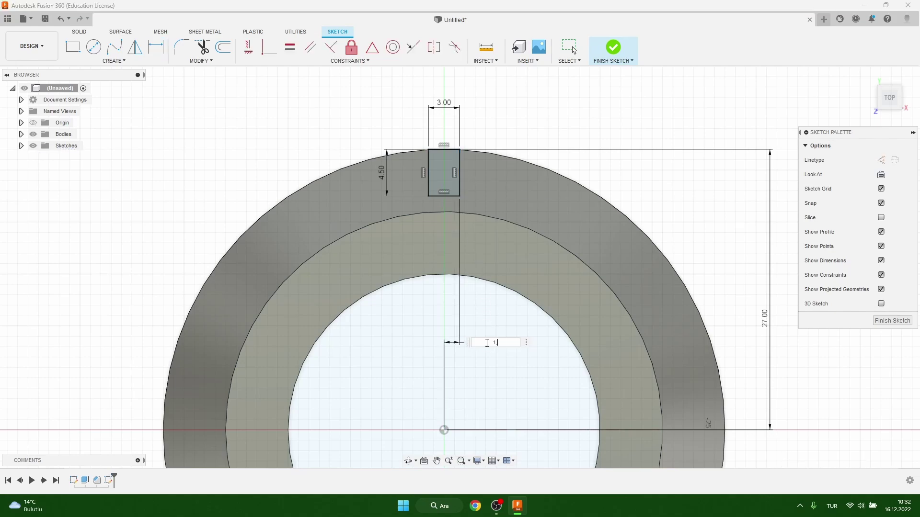
key(Return)
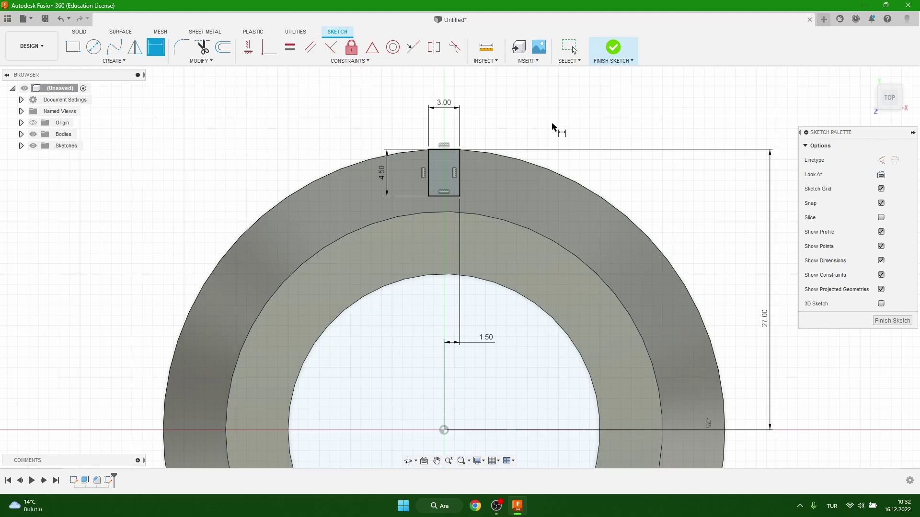
- Finish the sketch and extrude-cut the rectangle 34 mm down through the ring wall
click(612, 56)
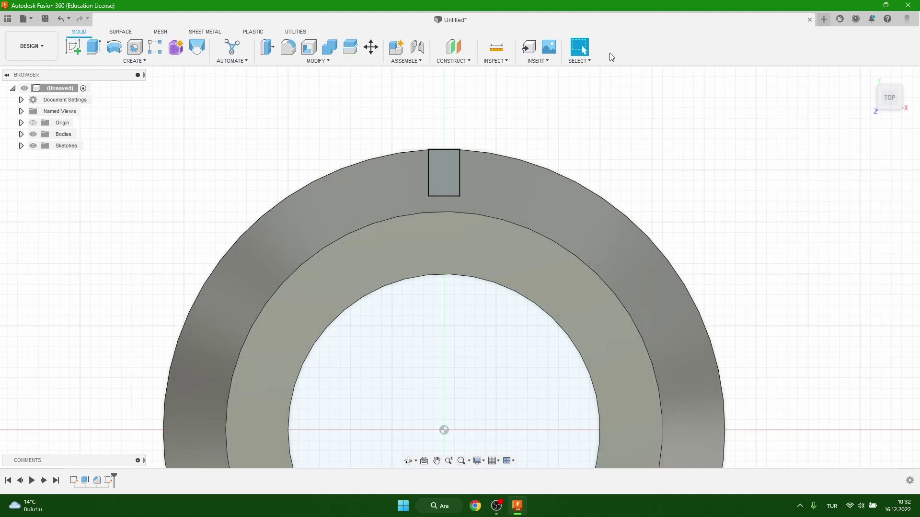
scroll(411, 135, down, 5)
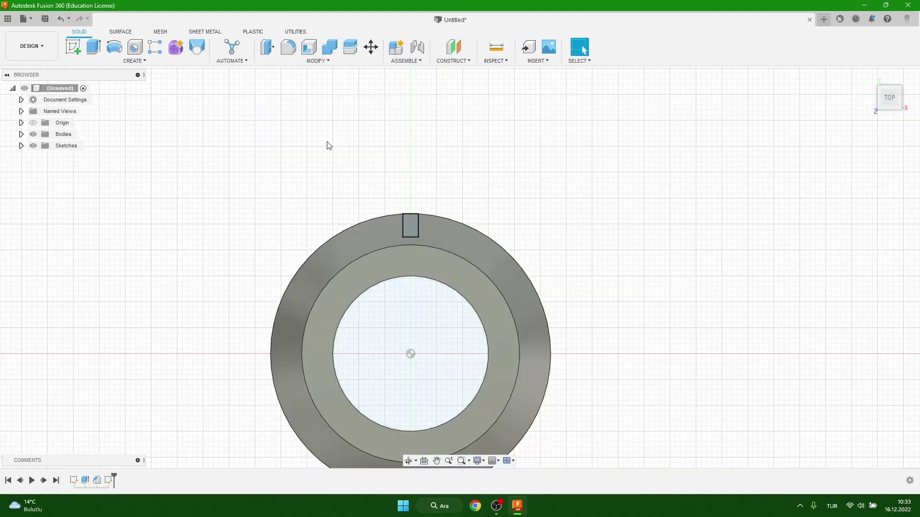
click(411, 231)
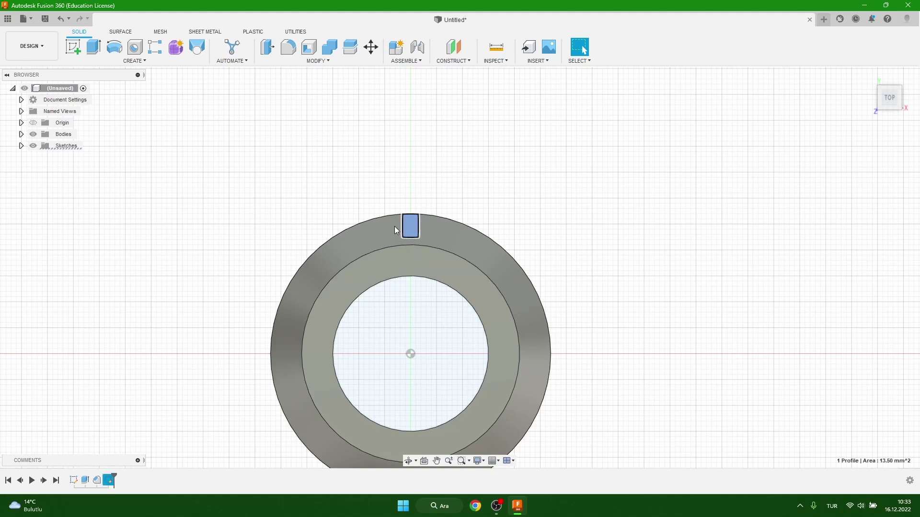
click(94, 47)
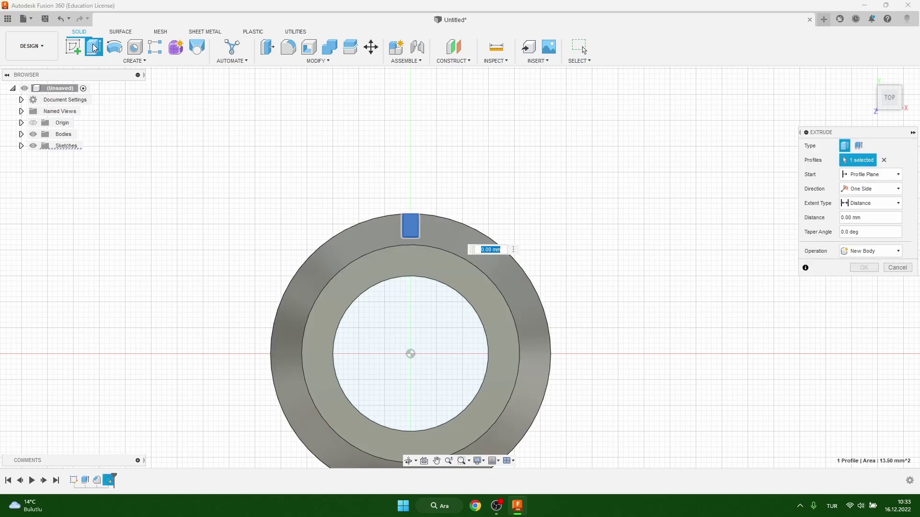
mouse_move(415, 130)
shift+middle_down()
mouse_move(422, 268)
mouse_move(410, 335)
shift+middle_up()
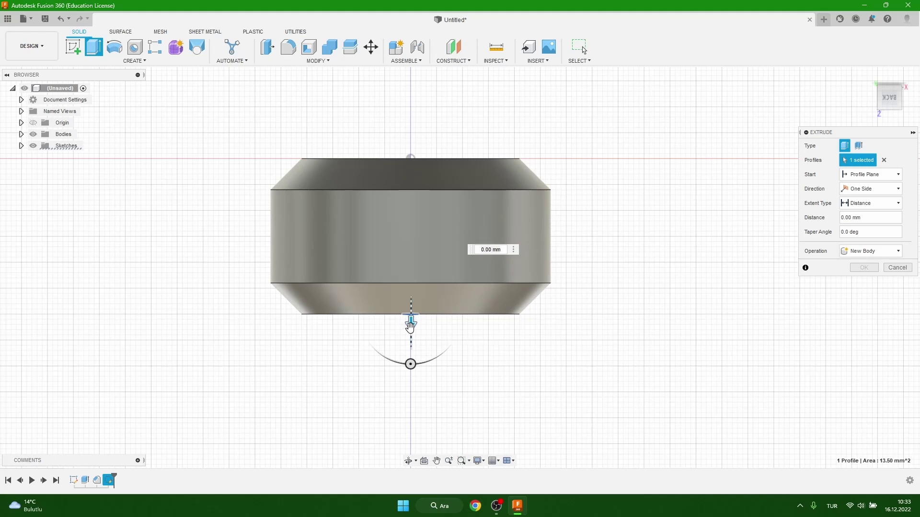
drag(409, 327, 395, 156)
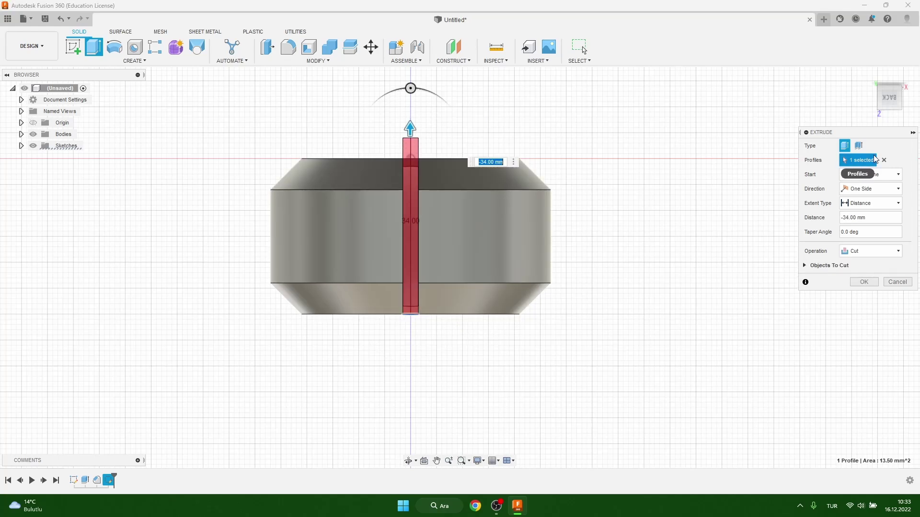
mouse_move(889, 97)
click(900, 114)
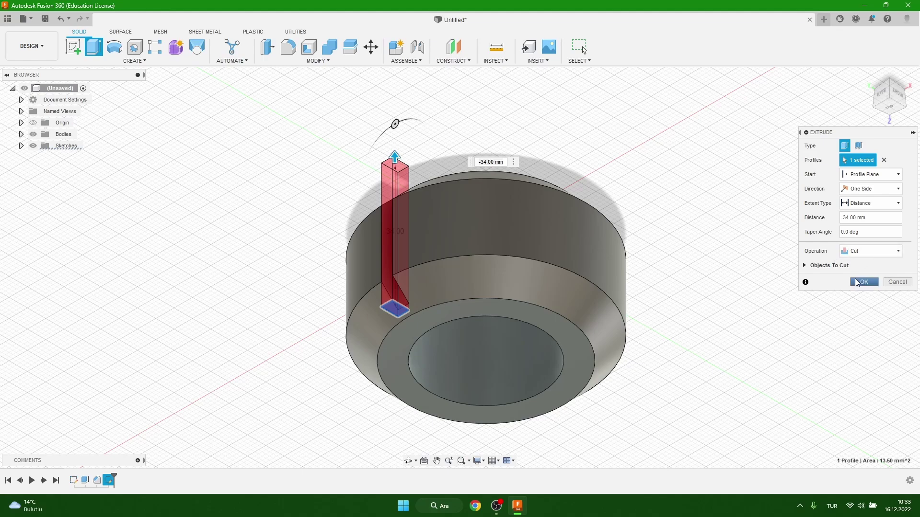
click(864, 281)
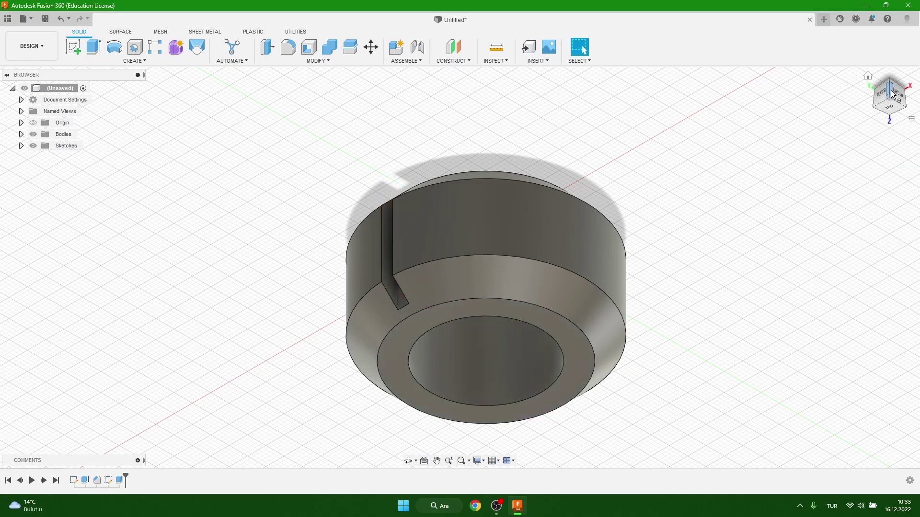
- Orbit and zoom to the slot, then select its three faces
click(893, 105)
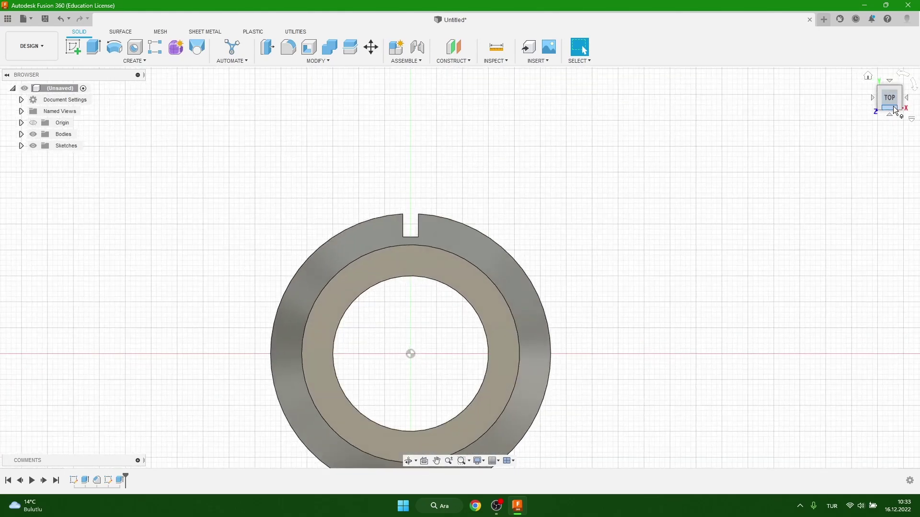
shift+middle_drag(380, 170, 412, 120)
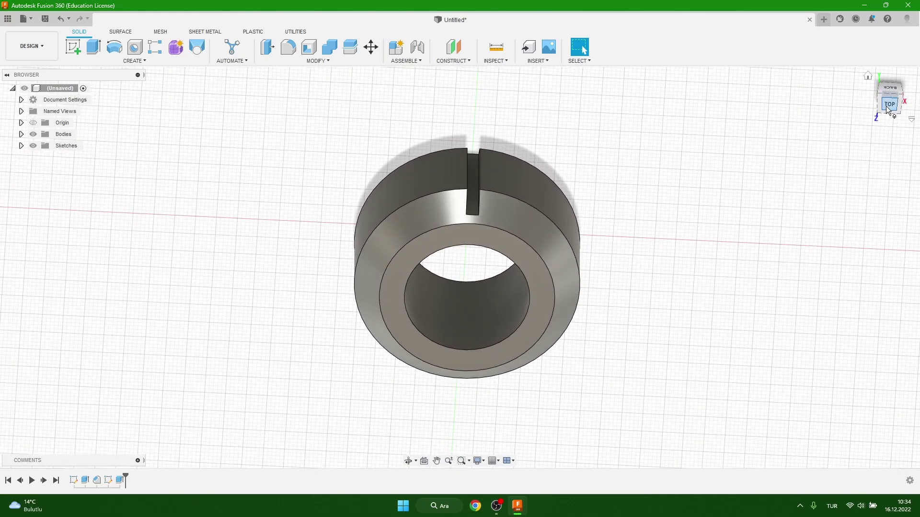
shift+middle_drag(475, 211, 485, 184)
scroll(483, 181, up, 3)
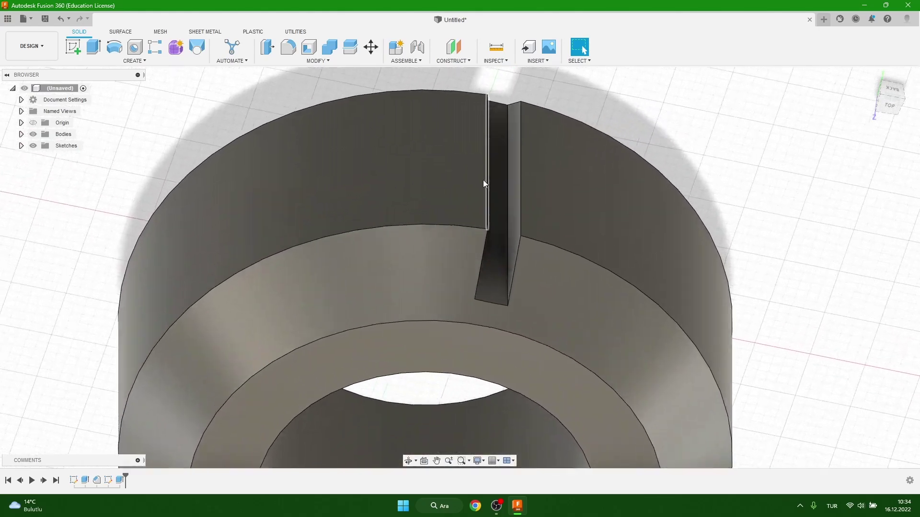
scroll(493, 184, up, 2)
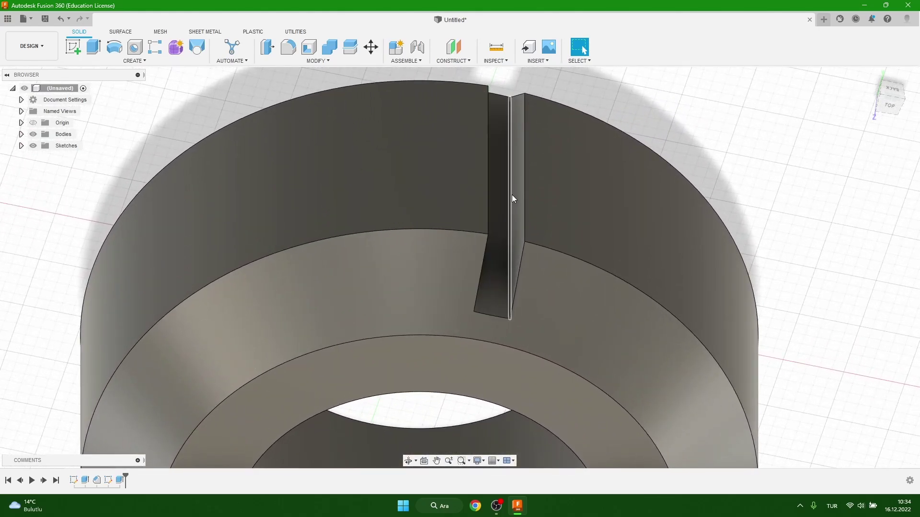
click(514, 194)
click(500, 215)
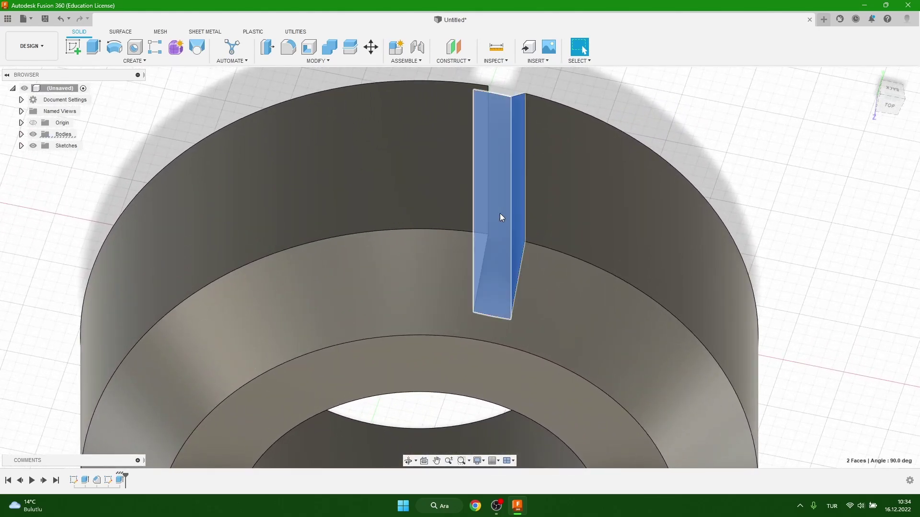
mouse_move(889, 101)
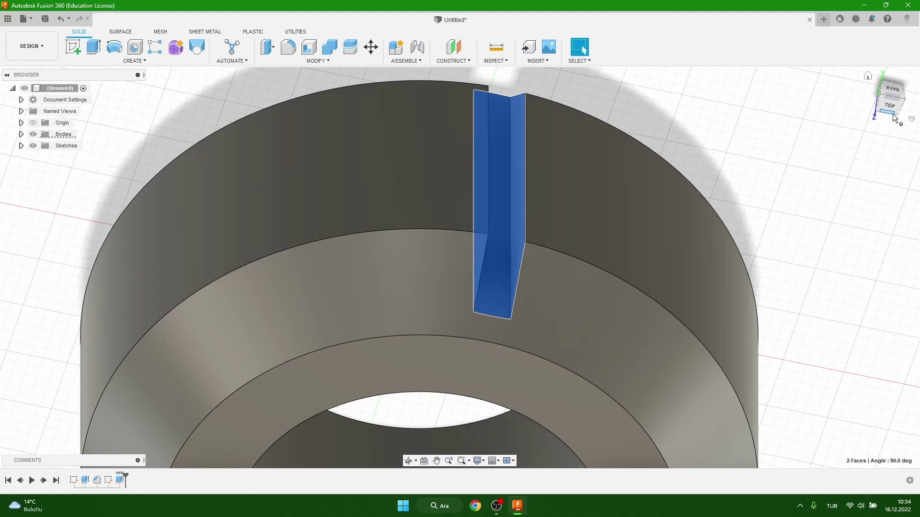
shift+middle_drag(461, 261, 459, 267)
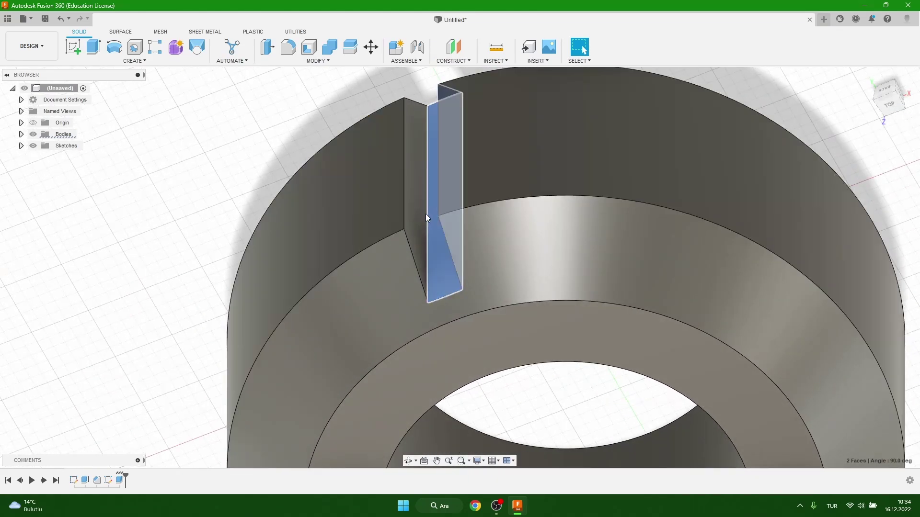
click(420, 214)
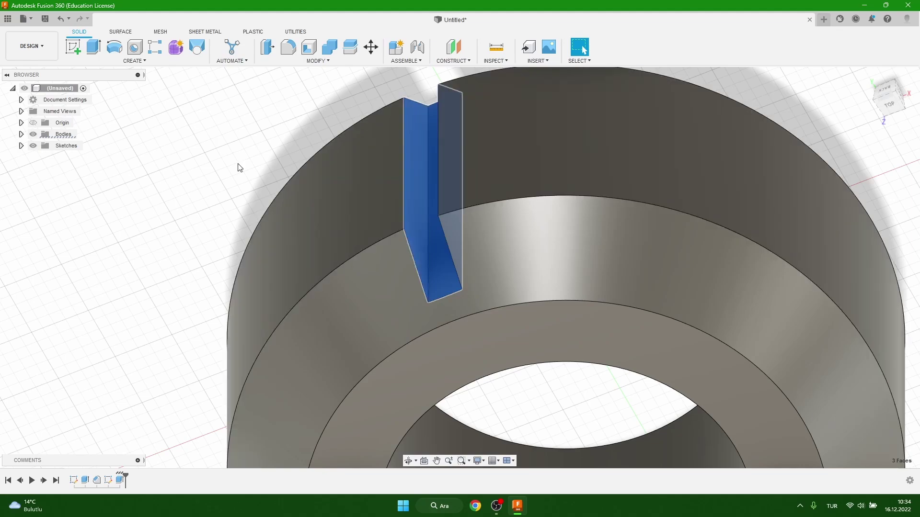
click(141, 60)
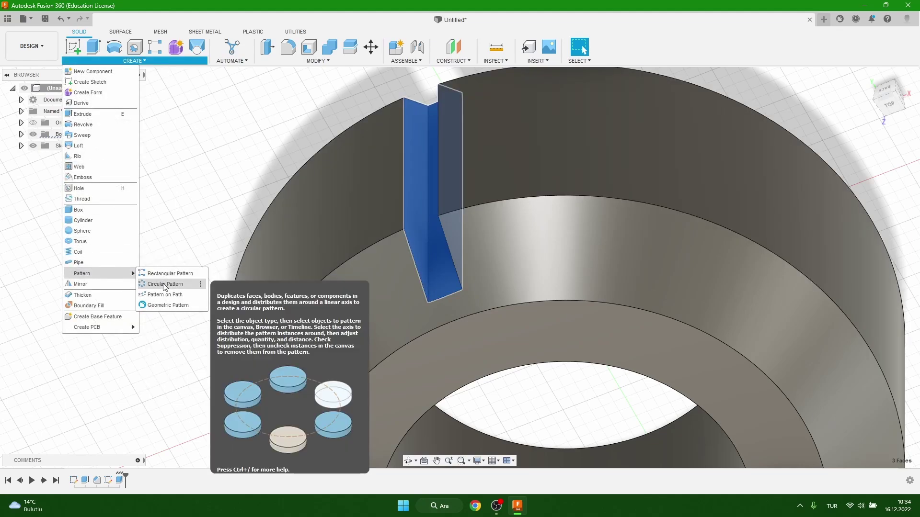
- Circular-pattern the notch faces 24 times around the ring's central Z axis
click(164, 286)
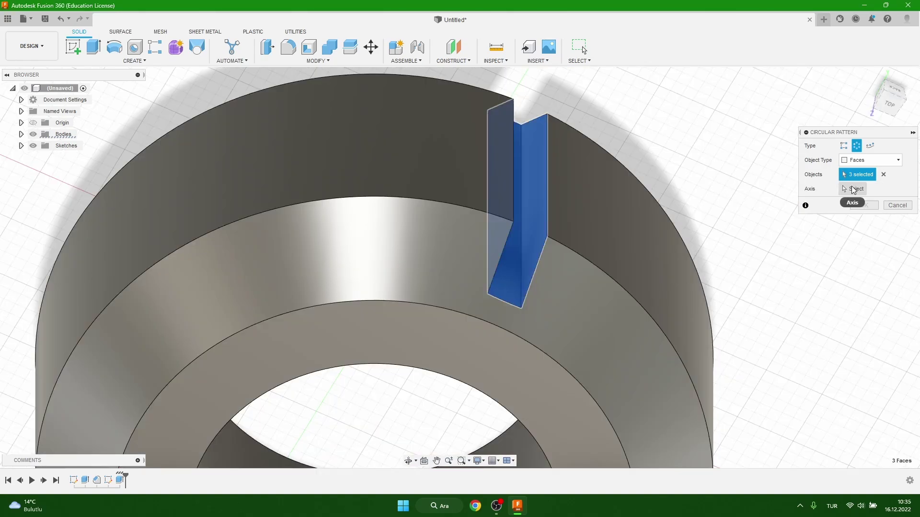
click(852, 189)
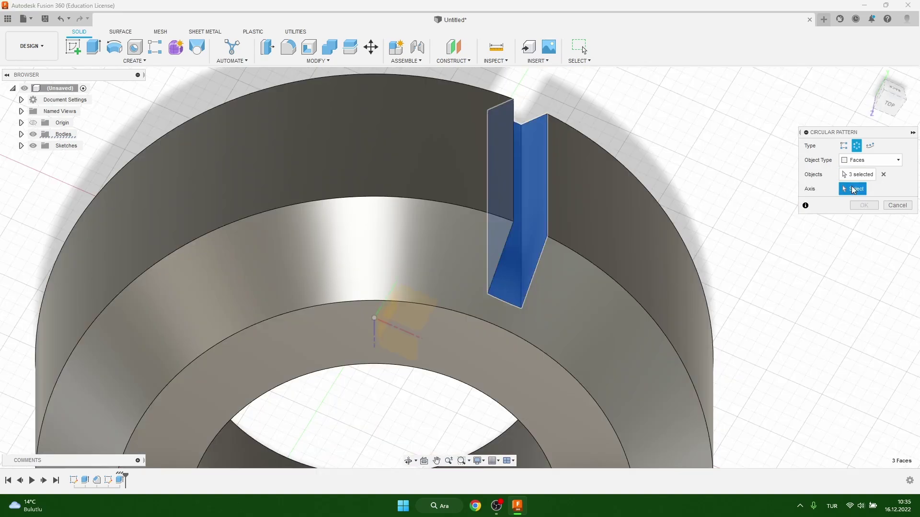
click(889, 111)
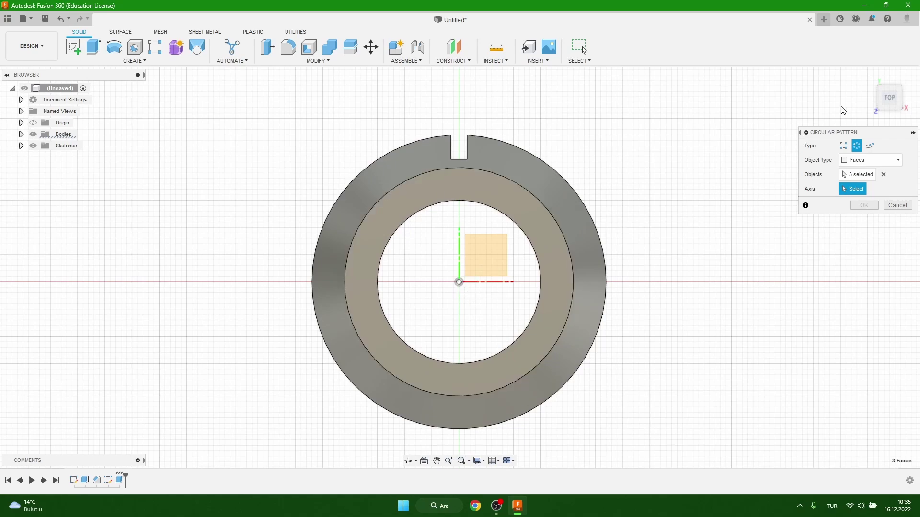
mouse_move(889, 97)
click(903, 98)
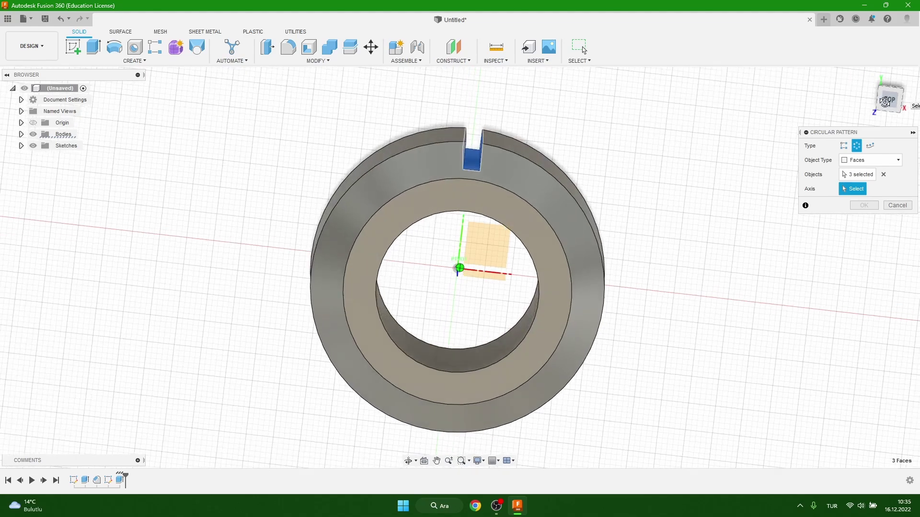
click(455, 266)
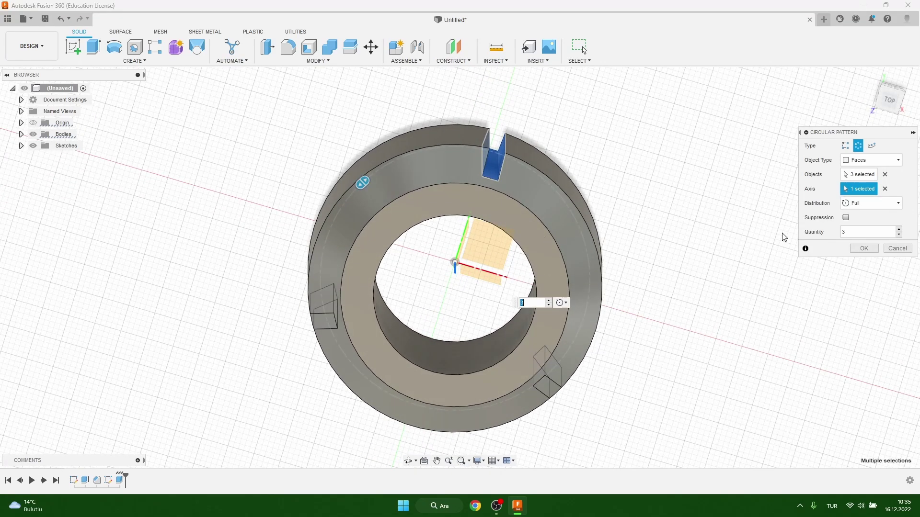
click(534, 304)
text(24)
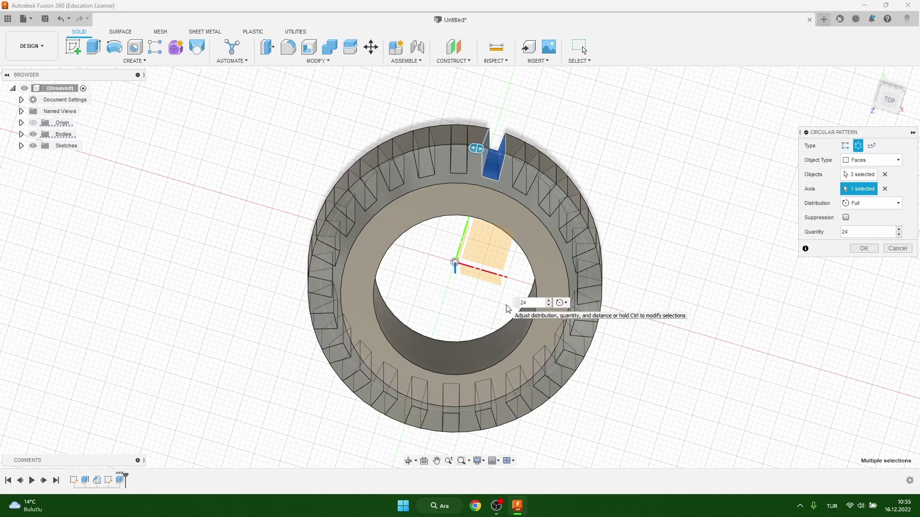
click(868, 249)
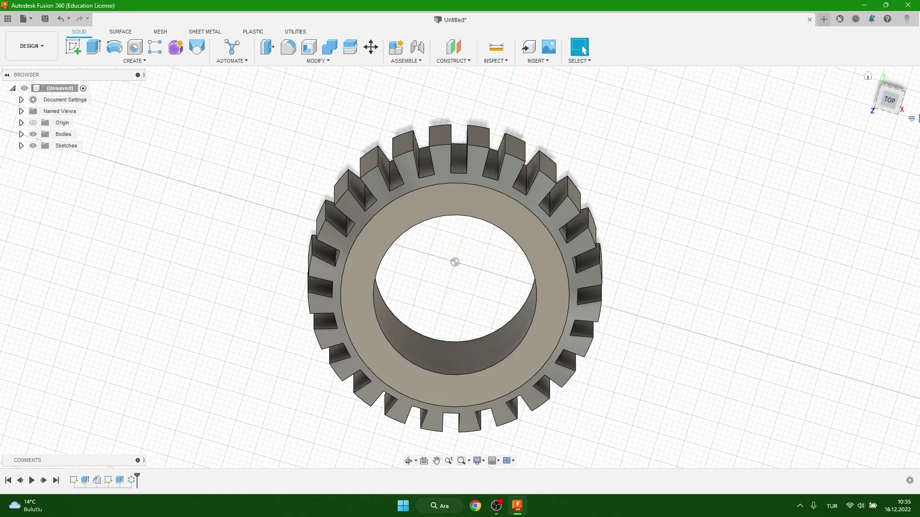
- Return to the top view and bring up Body1's context menu in the browser
click(890, 101)
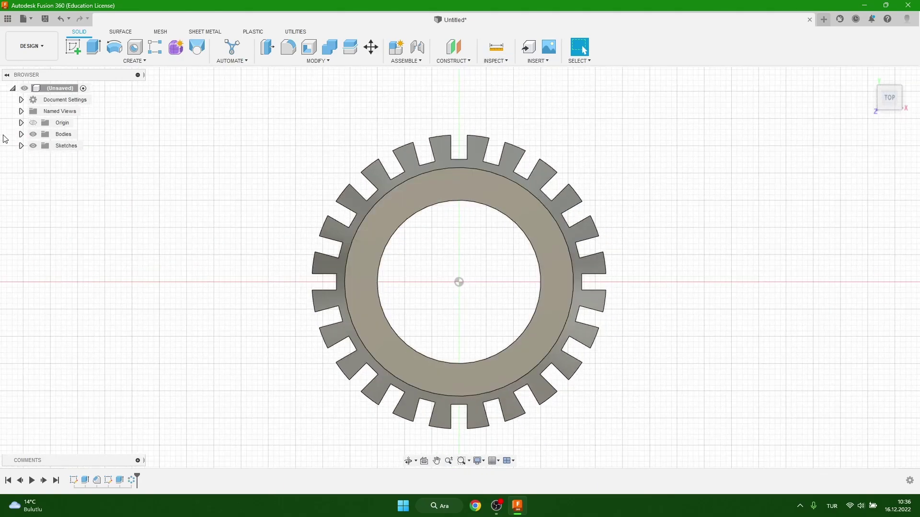
click(21, 134)
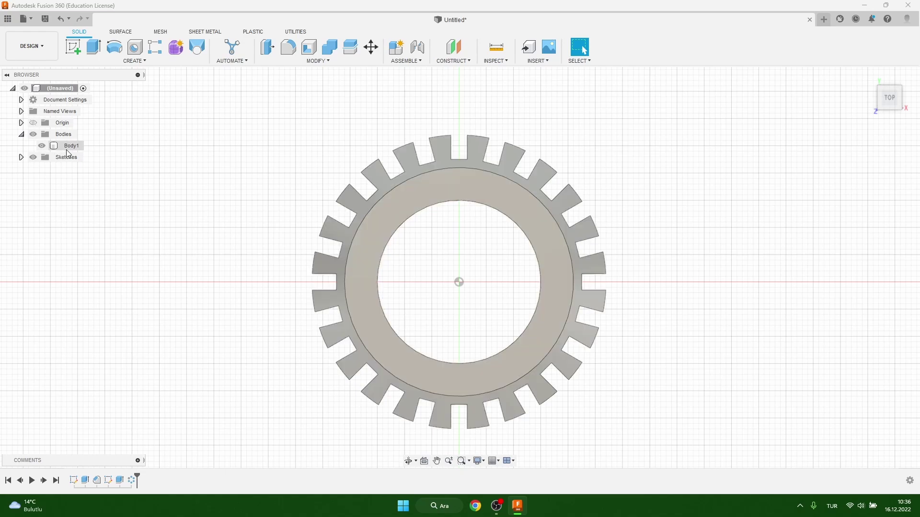
right_click(67, 151)
- Apply the Nylon 12 plastic appearance from the library to Body1
click(101, 218)
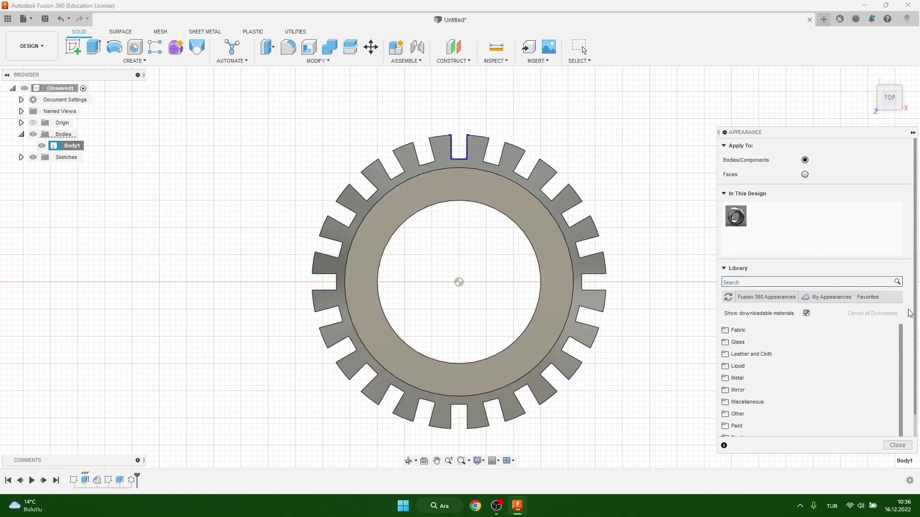
scroll(852, 343, down, 1)
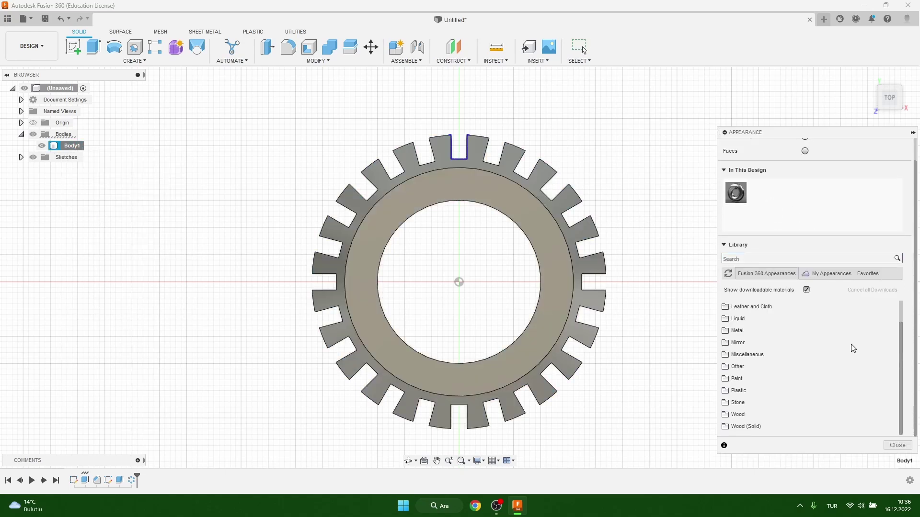
click(780, 378)
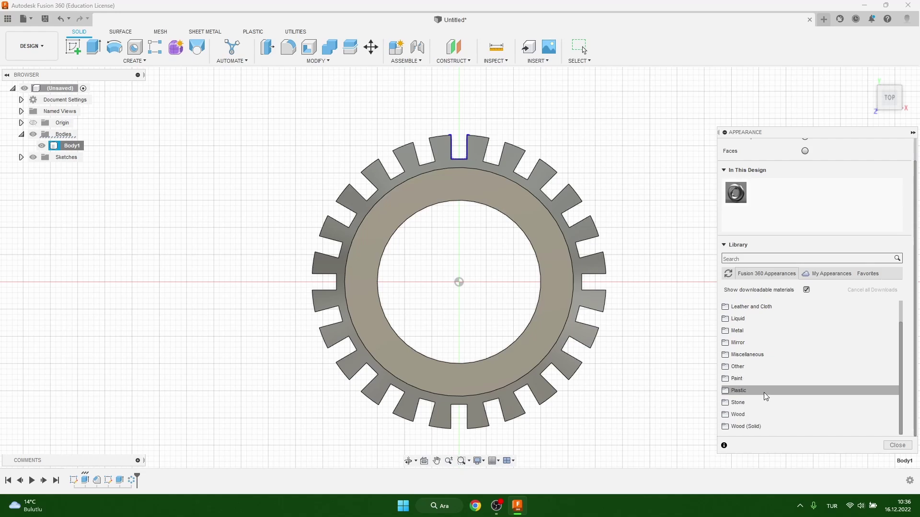
click(768, 391)
scroll(768, 396, down, 3)
scroll(768, 398, down, 2)
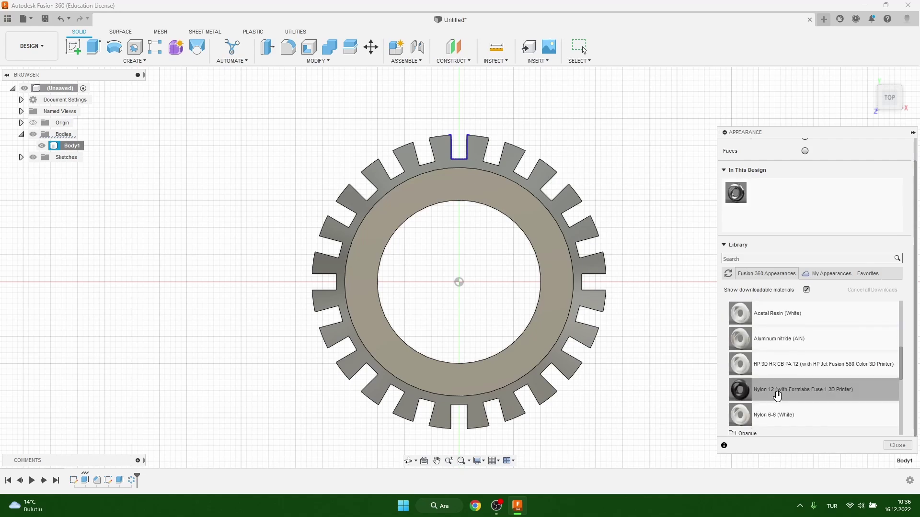
drag(768, 399, 555, 285)
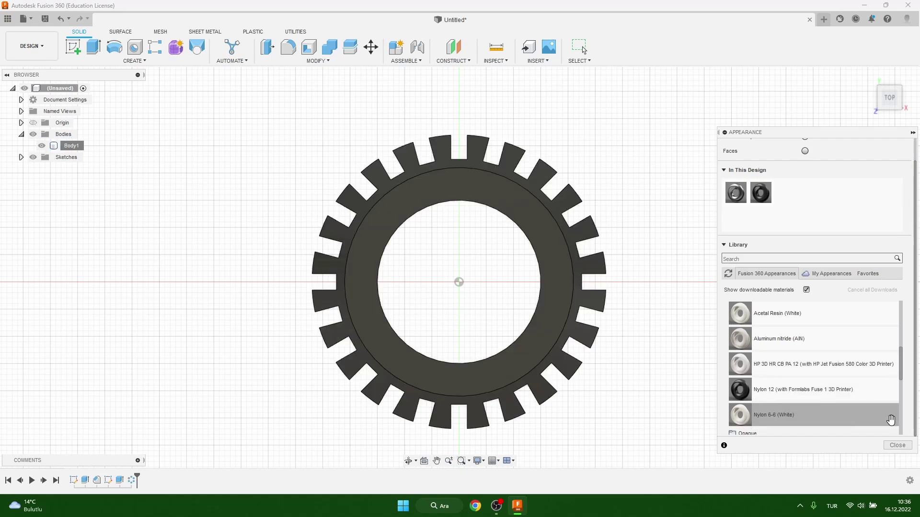
click(901, 449)
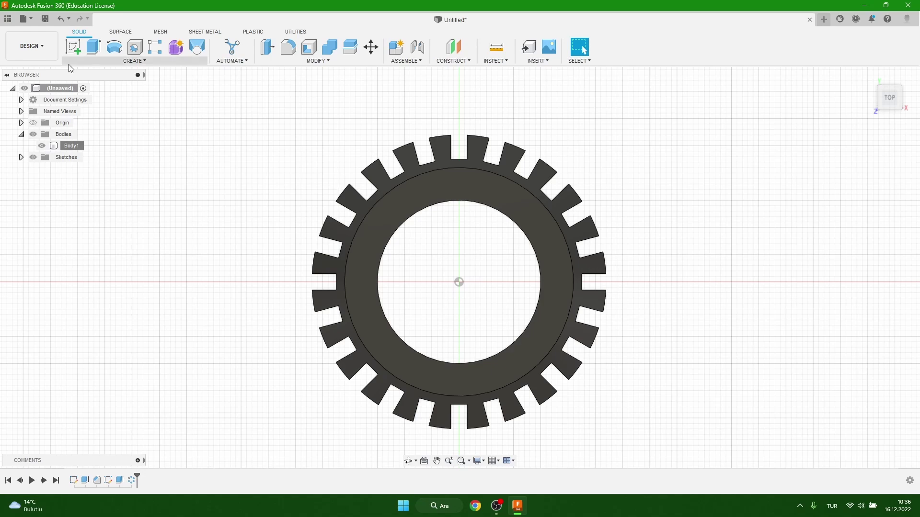
- Save the gear as Parça8 in Default Project, then switch to an isometric view
click(45, 22)
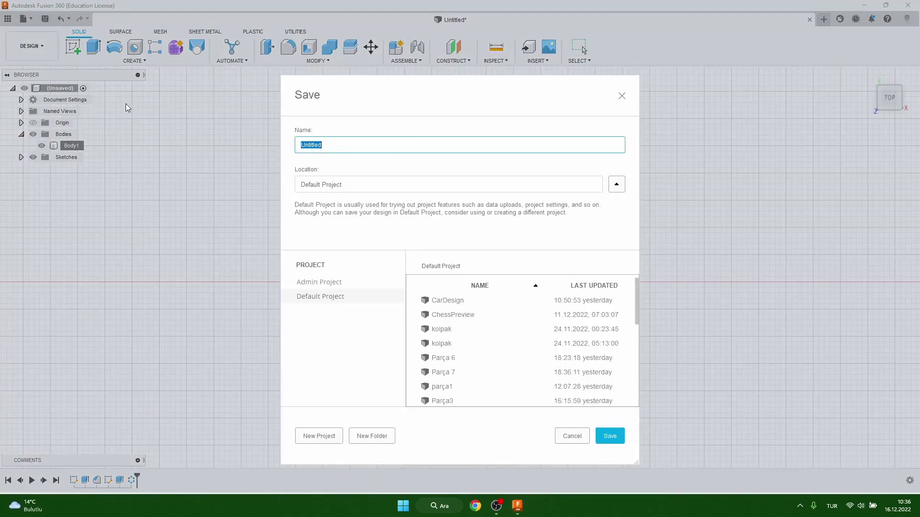
text(Parça8)
click(611, 435)
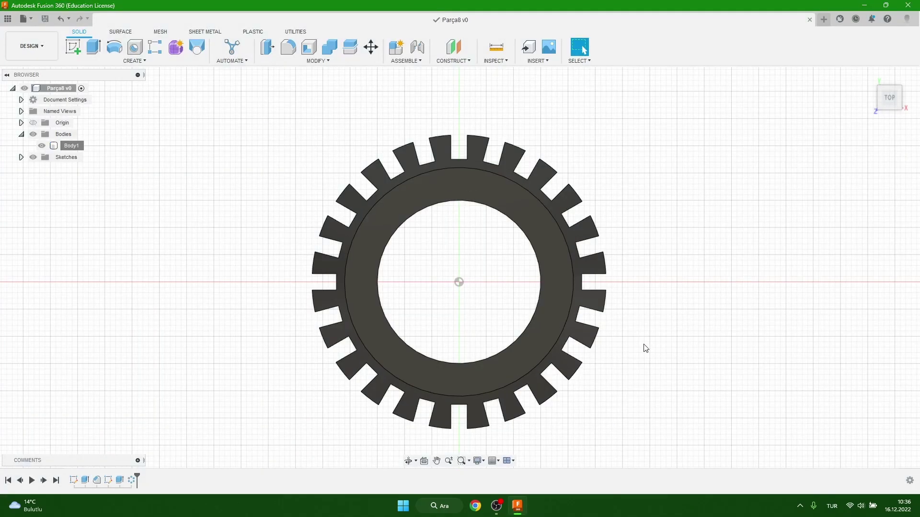
click(900, 93)
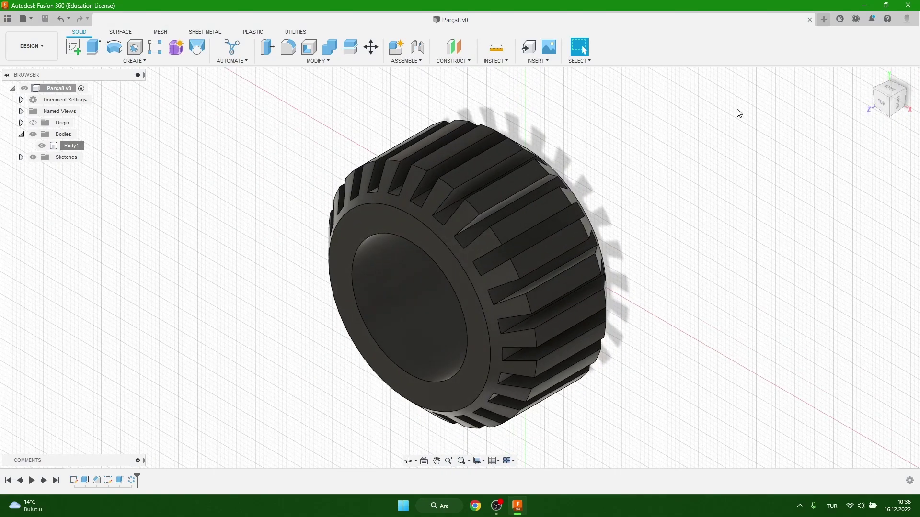